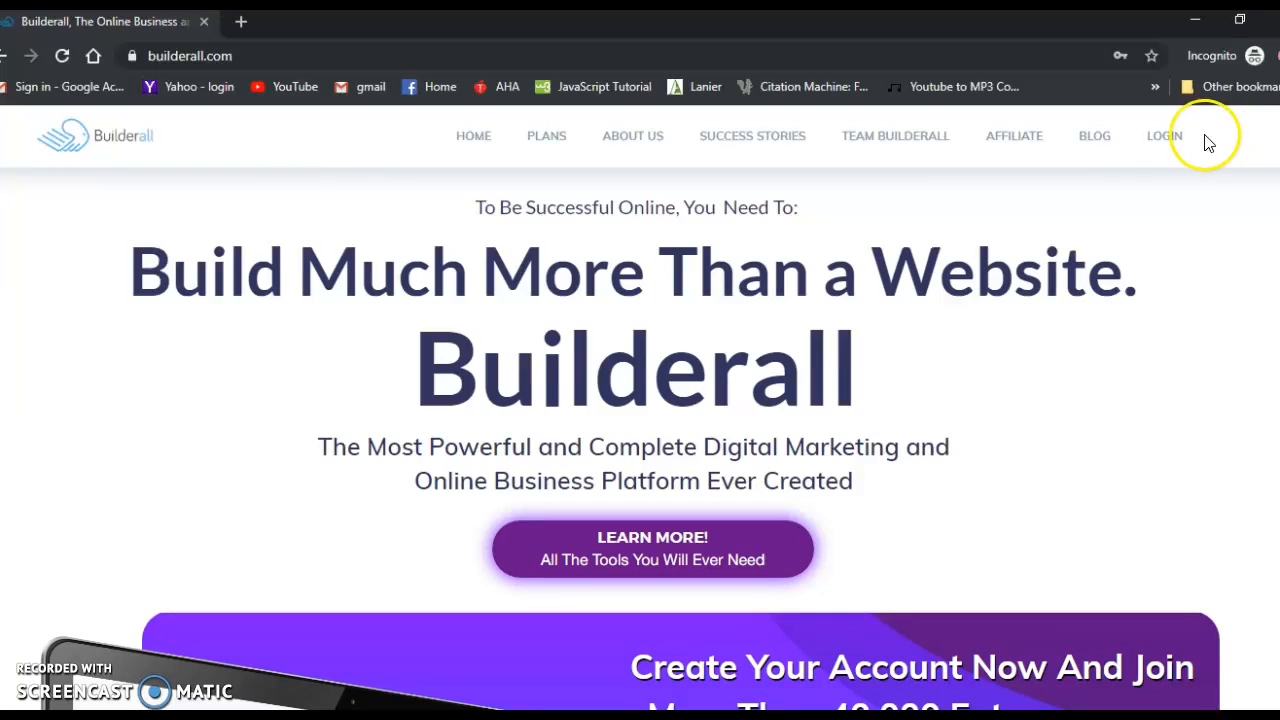
Step: Log in to the Builderall account by filling in the account e-mail and the account password
{"action": "left_click", "coordinate": [1166, 137]}
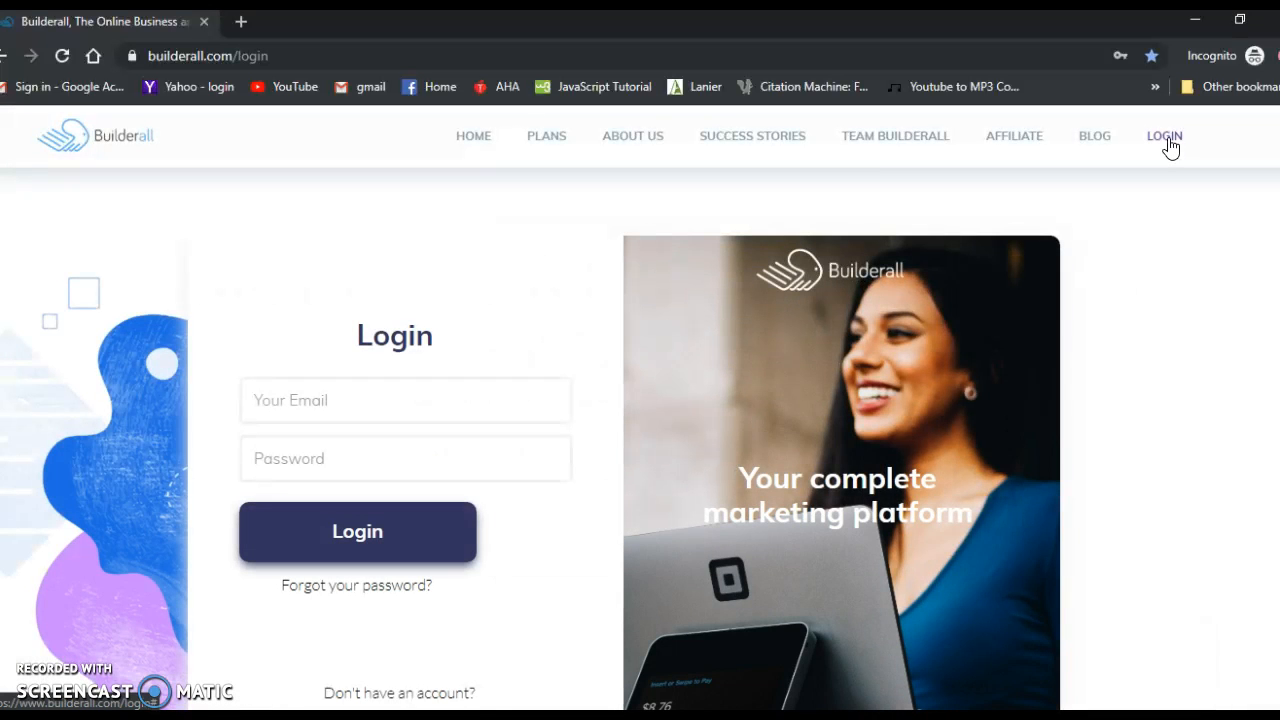
{"action": "left_click", "coordinate": [413, 395]}
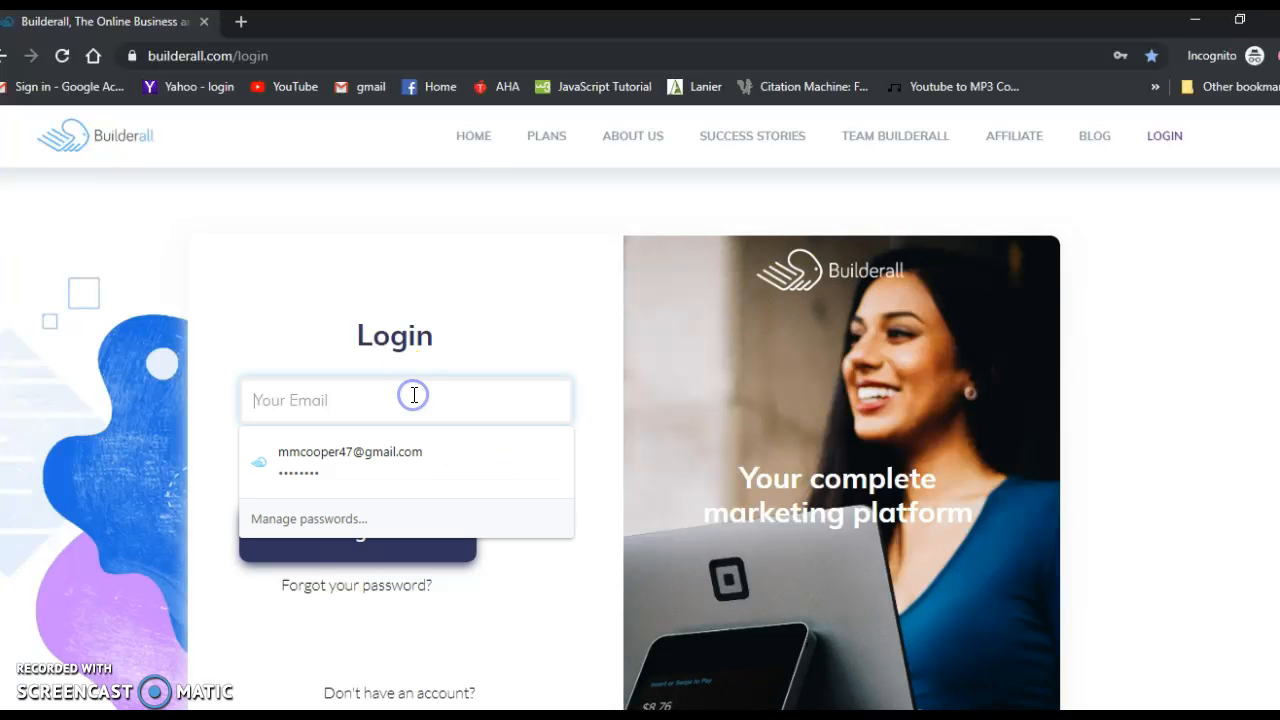
{"action": "type", "text": "f"}
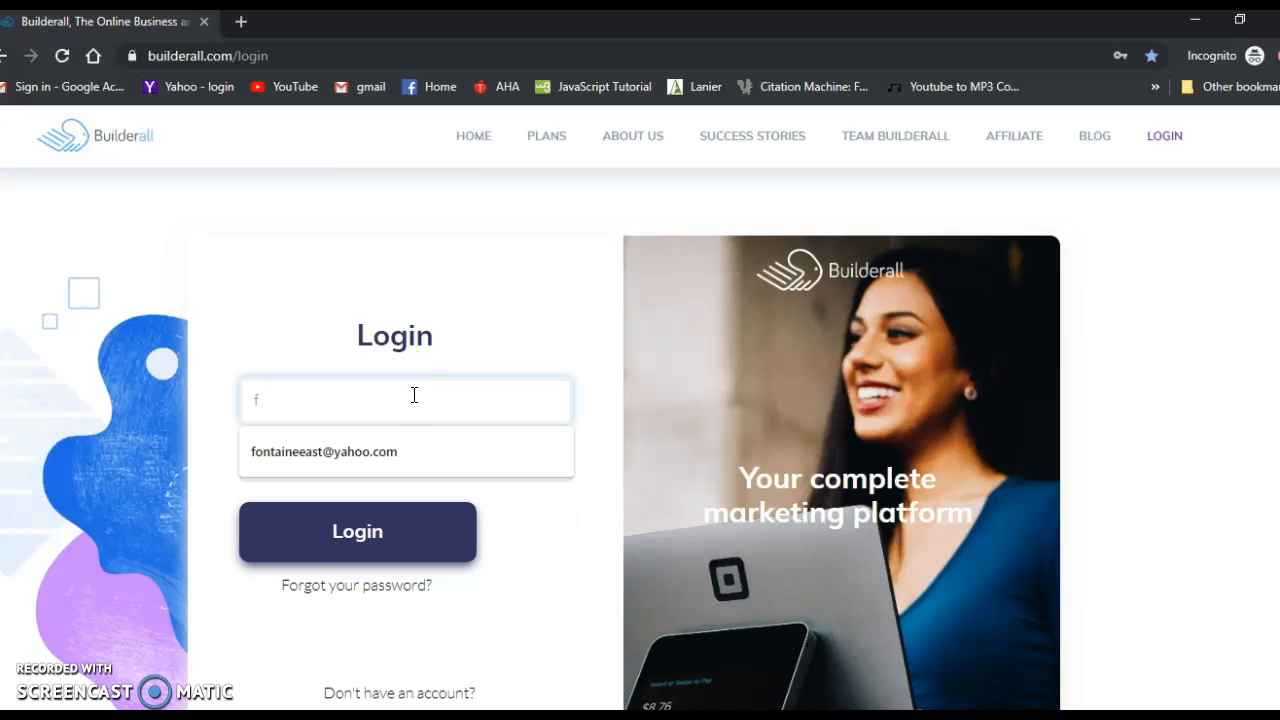
{"action": "left_click", "coordinate": [386, 452]}
{"action": "left_click", "coordinate": [388, 470]}
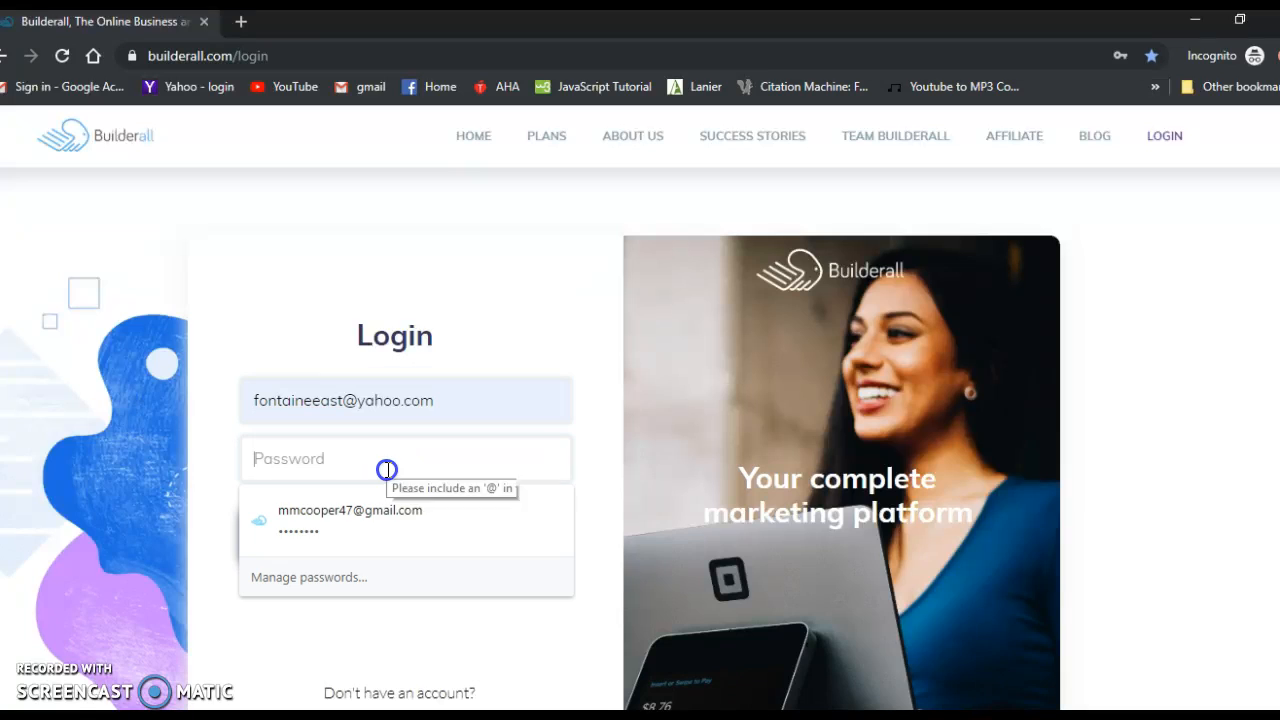
{"action": "type", "text": "***"}
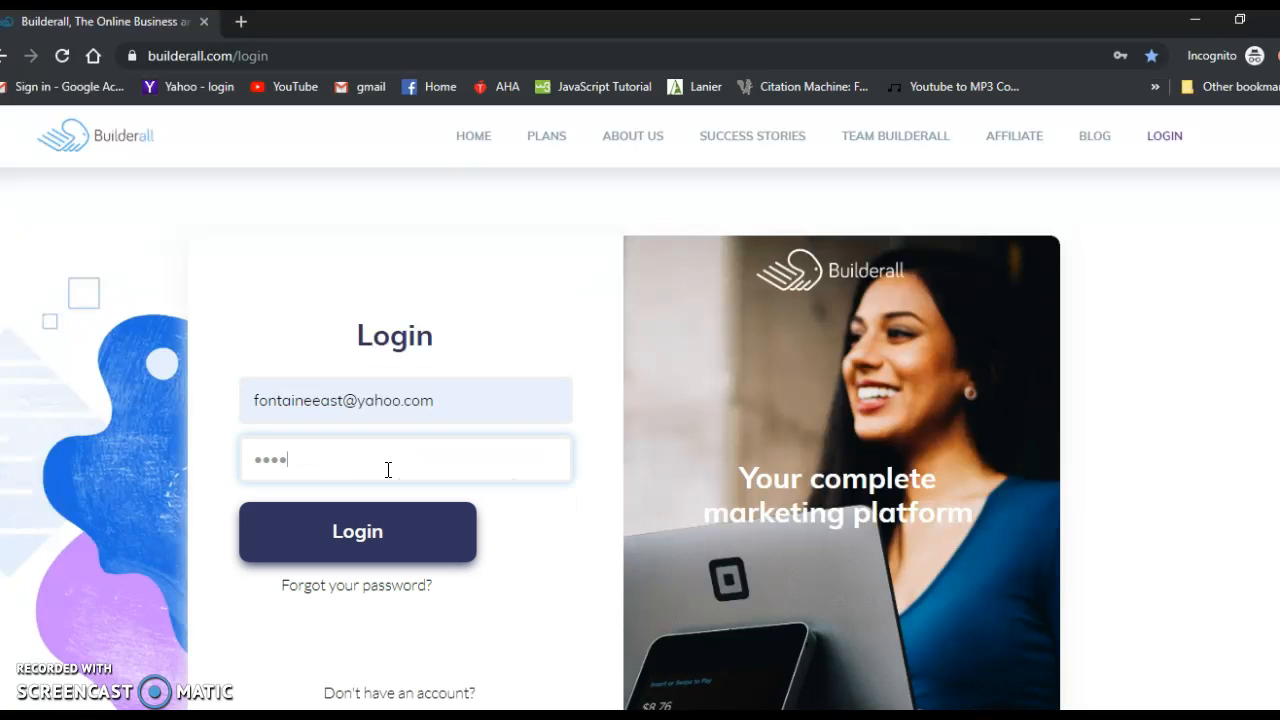
{"action": "left_click", "coordinate": [372, 522]}
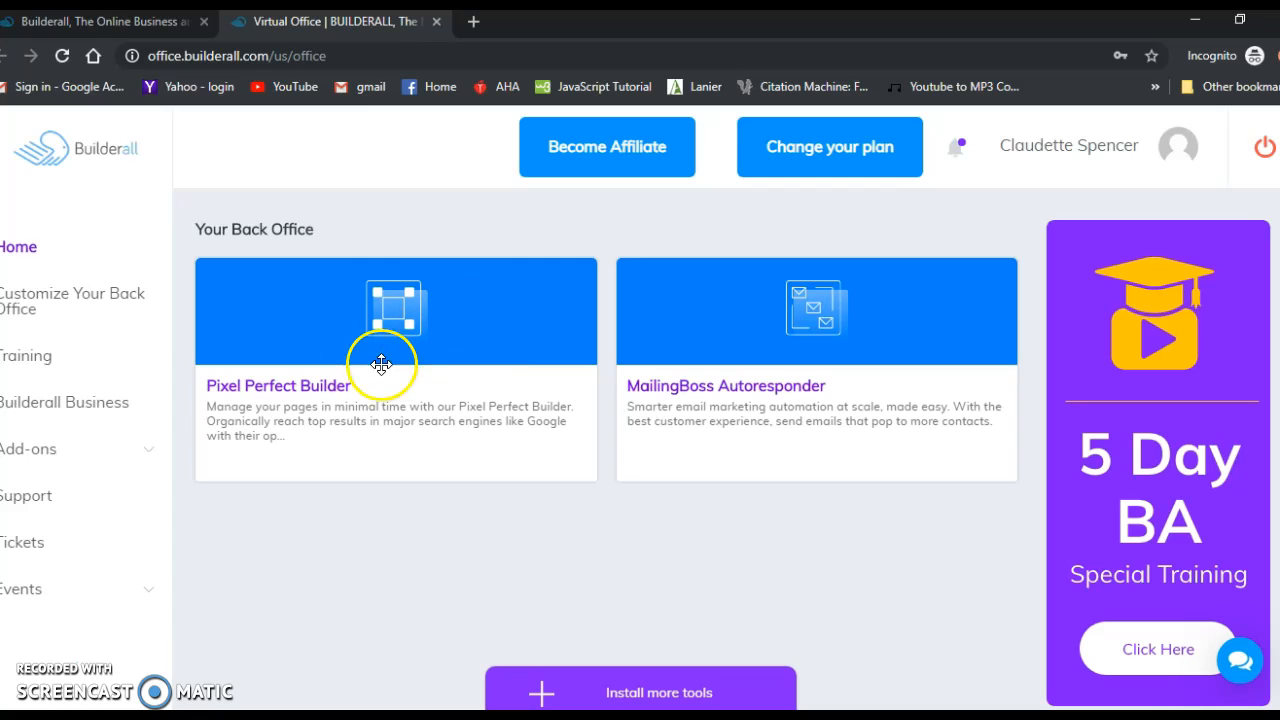
Step: Enter the Pixel Perfect Builder and open the fontaineeastcondominiumassociation.com site in the editor
{"action": "left_click", "coordinate": [478, 323]}
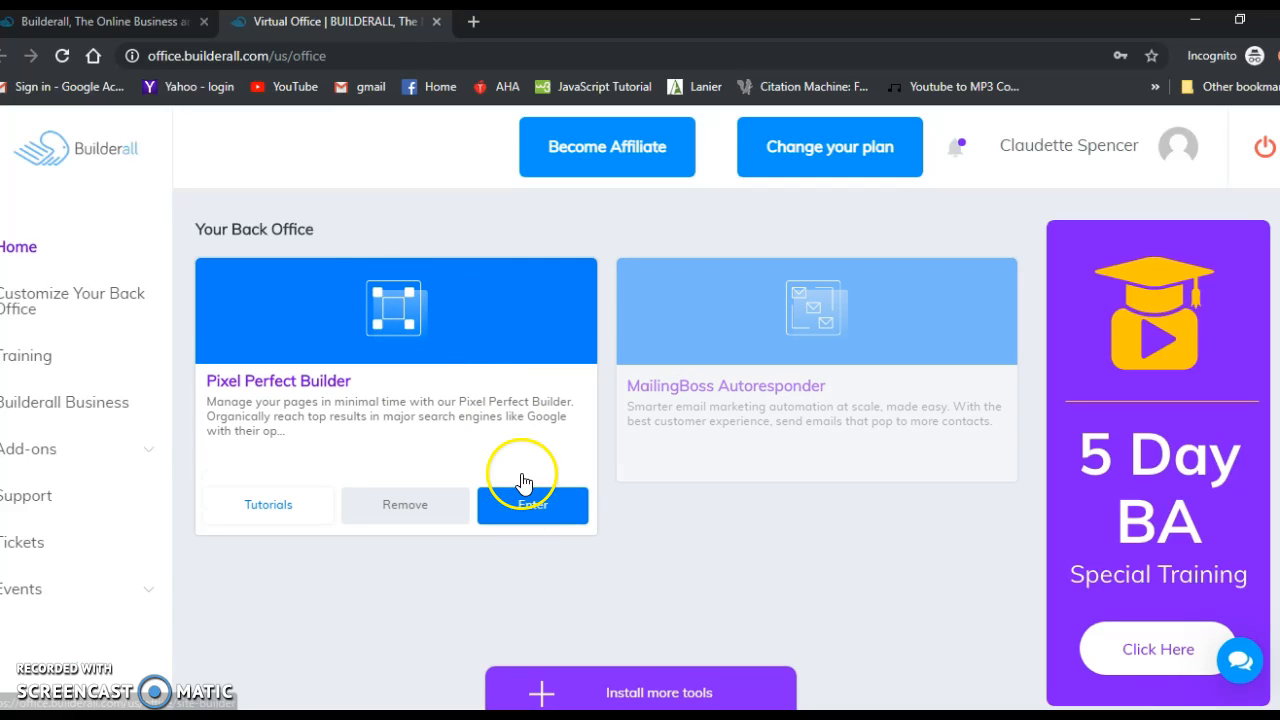
{"action": "left_click", "coordinate": [527, 514]}
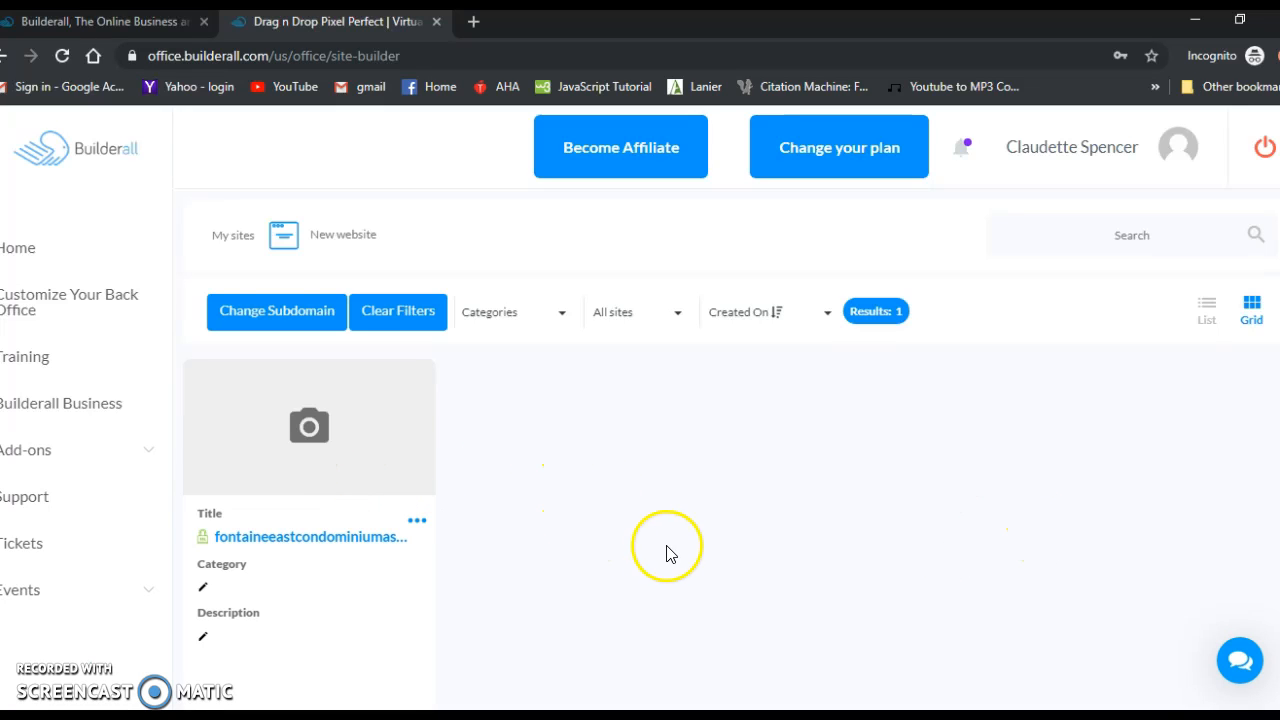
{"action": "scroll", "coordinate": [690, 515], "scroll_direction": "down", "scroll_amount": 1}
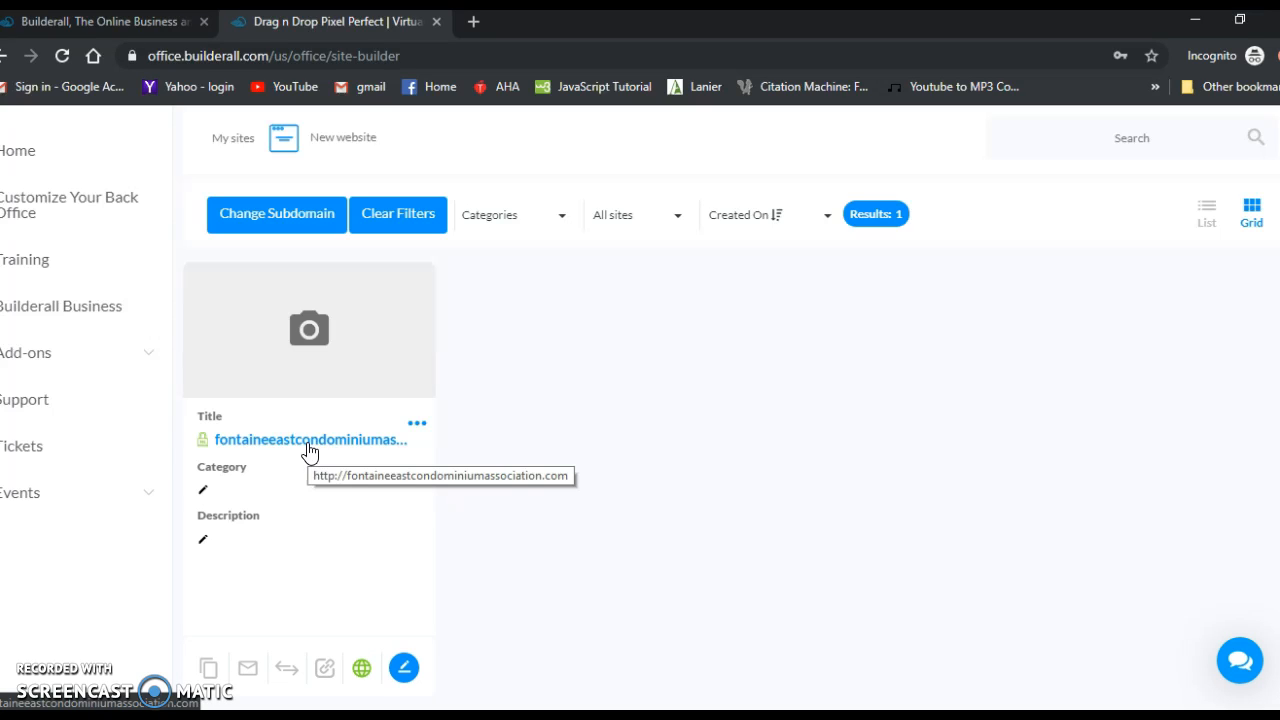
{"action": "left_click", "coordinate": [404, 670]}
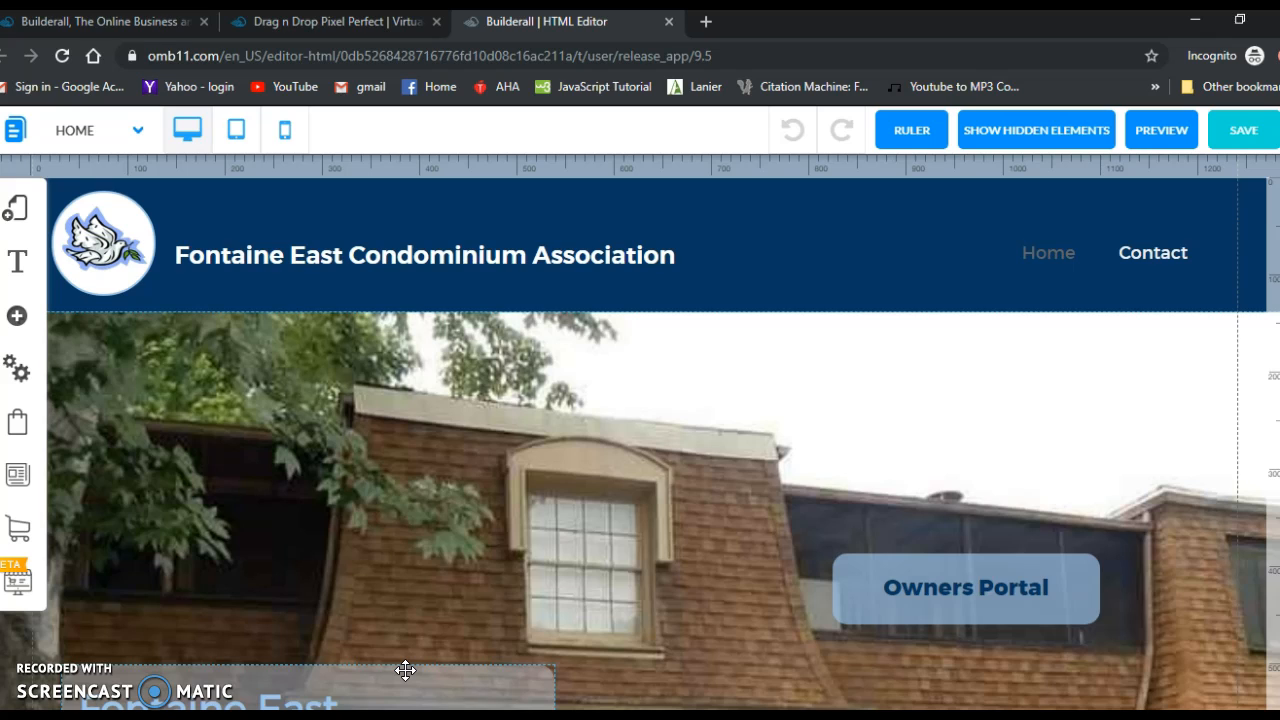
Step: Open the Blog Manager for the condominium association site
{"action": "left_click", "coordinate": [17, 480]}
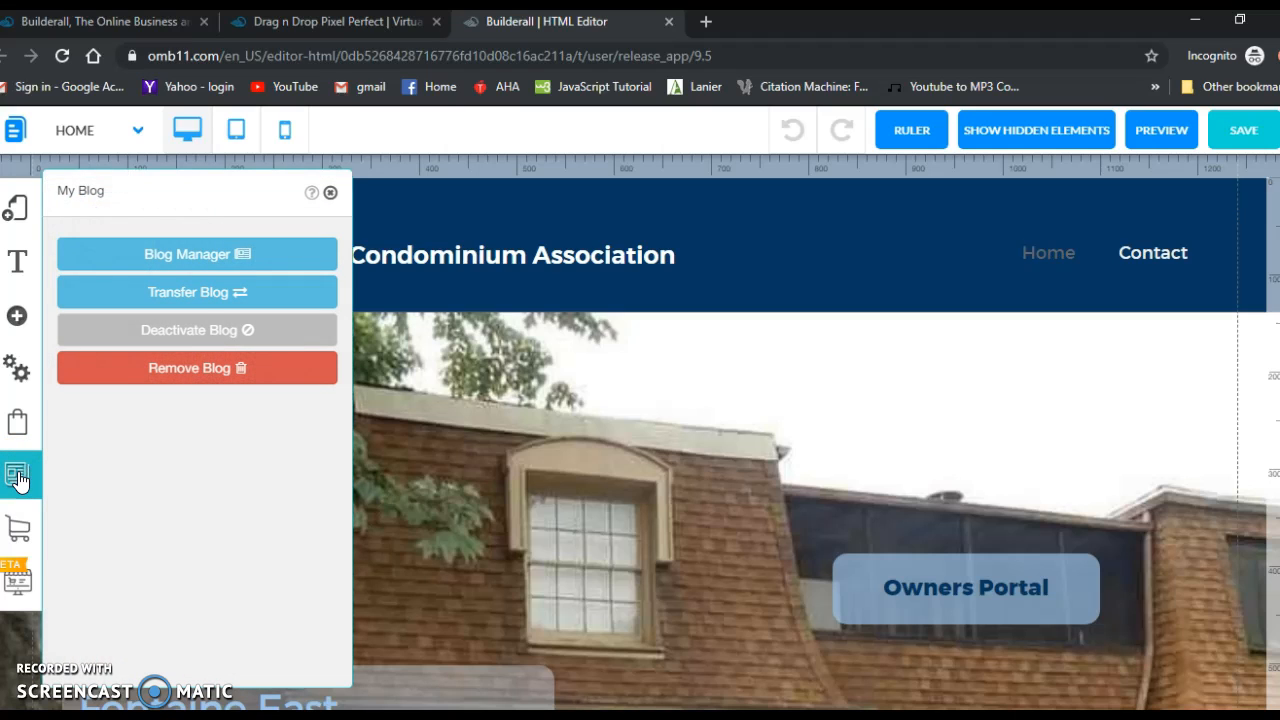
{"action": "left_click", "coordinate": [196, 253]}
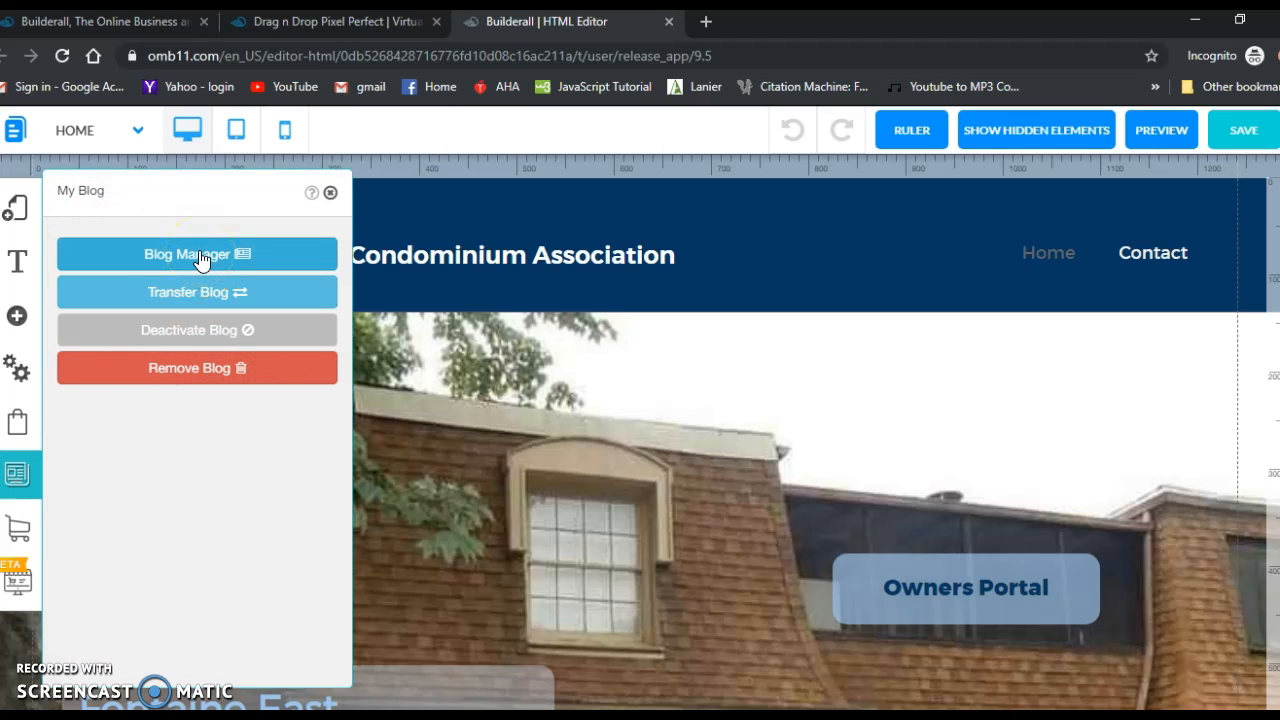
{"action": "left_click", "coordinate": [199, 255]}
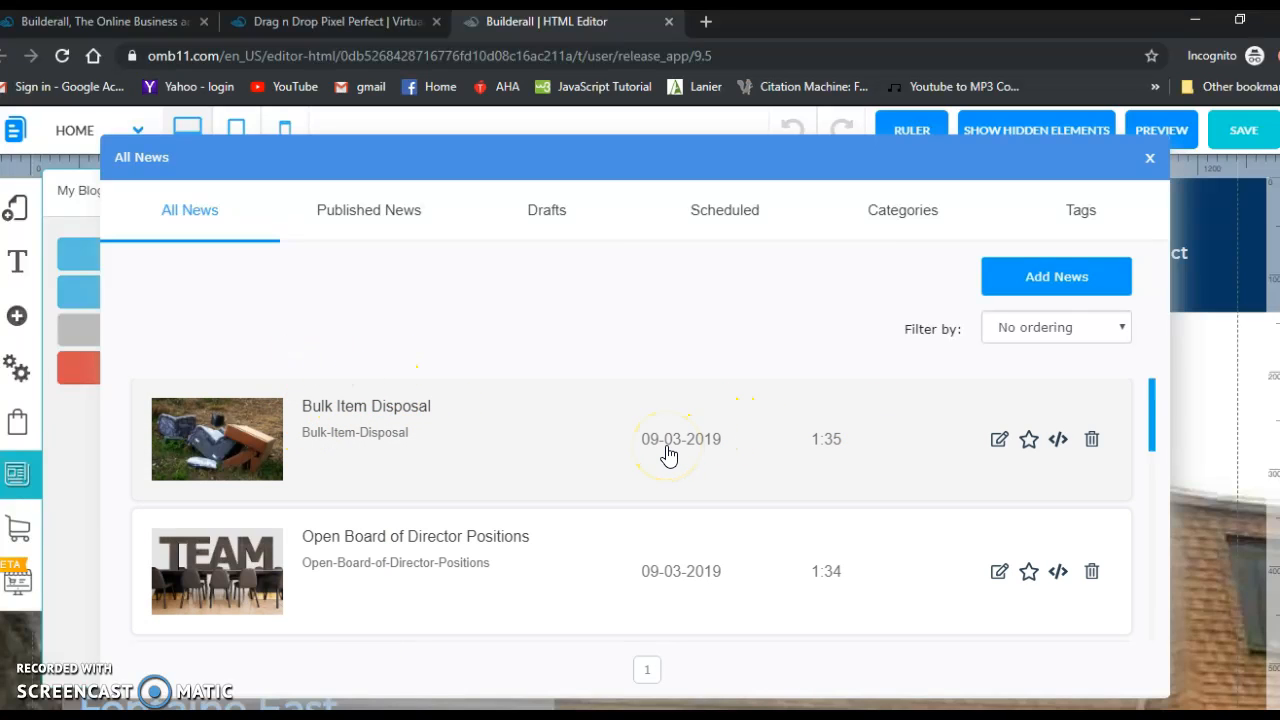
Step: Examine the blog's full news list, followed by its published, draft and scheduled news
{"action": "scroll", "coordinate": [674, 566], "scroll_direction": "down", "scroll_amount": 2}
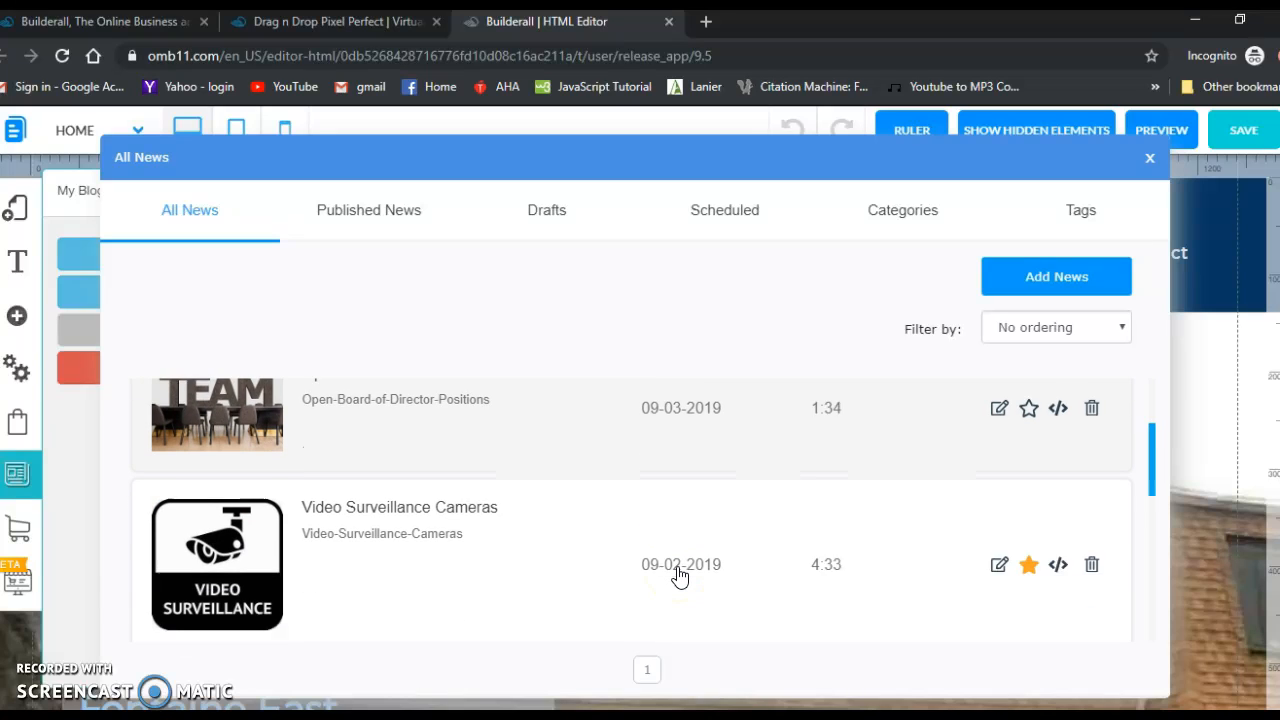
{"action": "scroll", "coordinate": [678, 577], "scroll_direction": "up", "scroll_amount": 2}
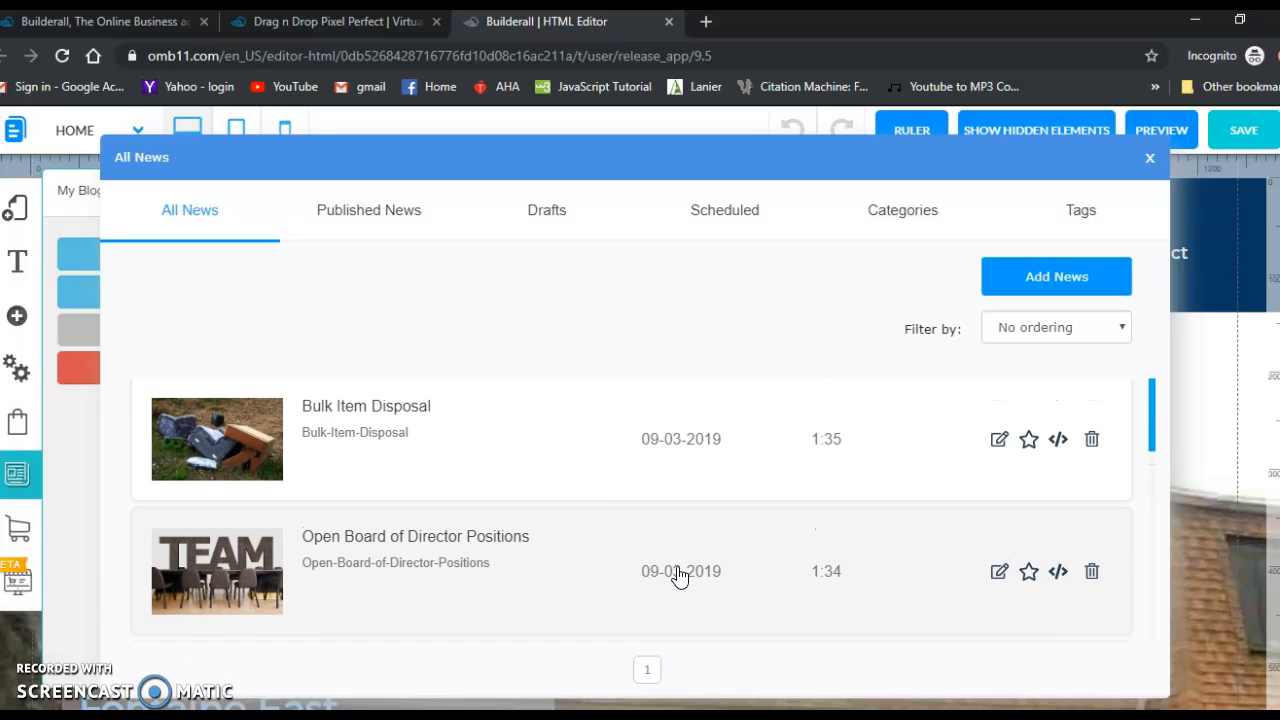
{"action": "left_click", "coordinate": [351, 222]}
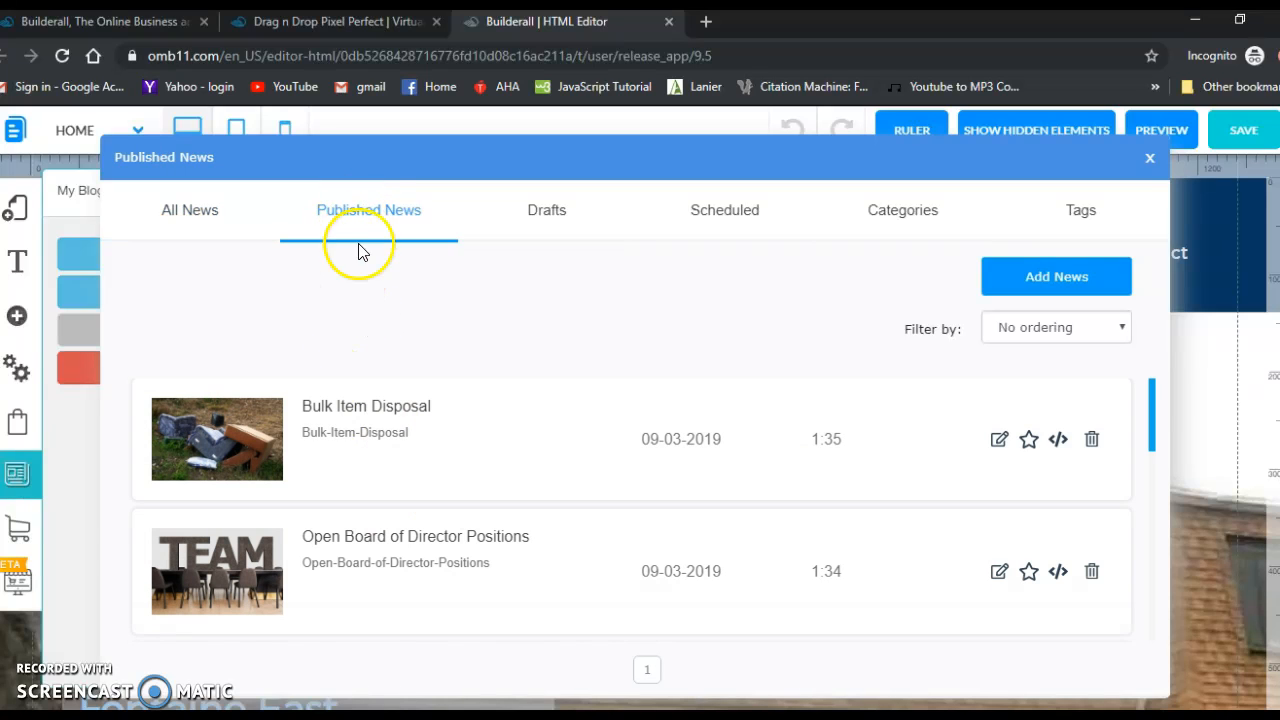
{"action": "left_click", "coordinate": [550, 215]}
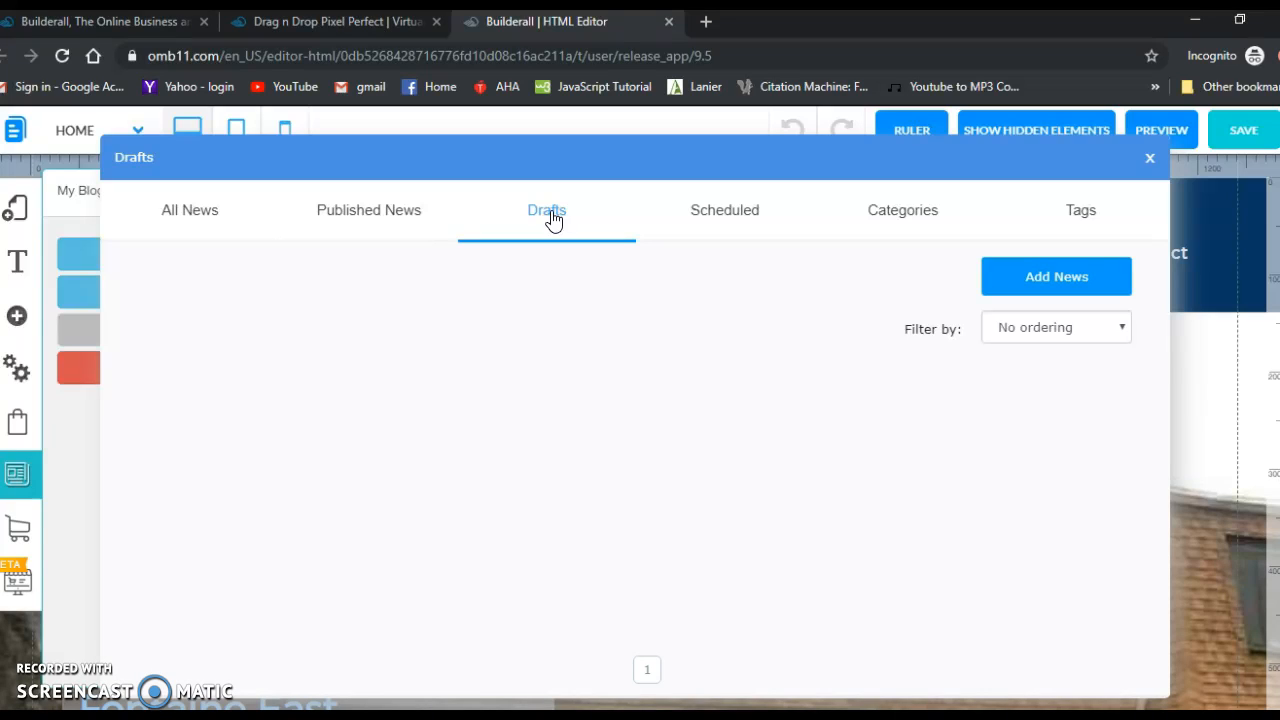
{"action": "left_click", "coordinate": [686, 220]}
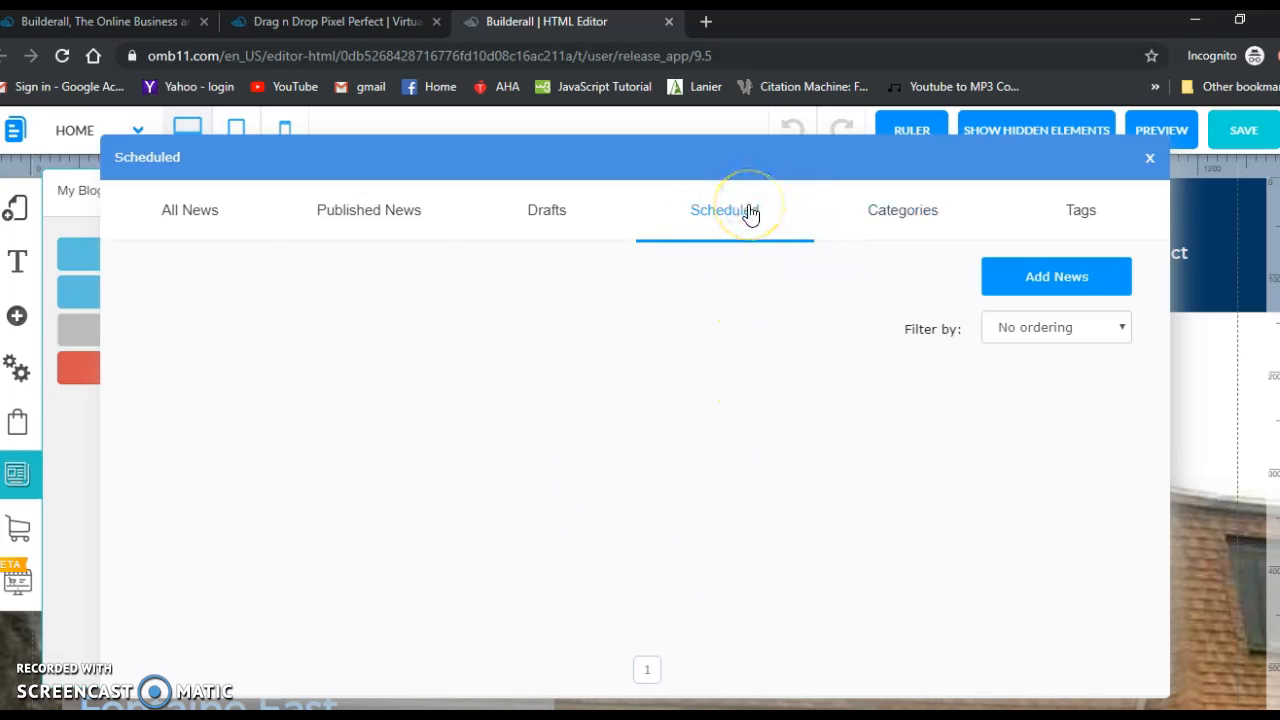
Step: Add an empty row to the blog's category list, and return to the published news
{"action": "left_click", "coordinate": [904, 215]}
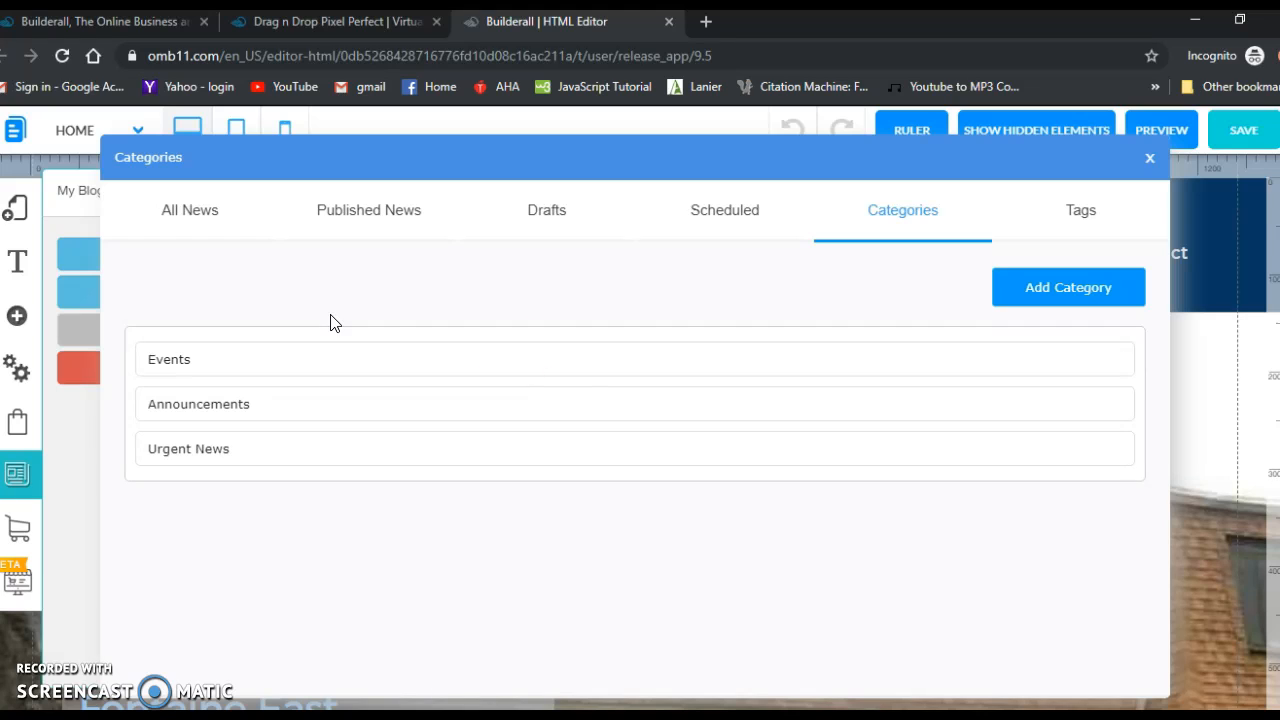
{"action": "left_click", "coordinate": [1018, 295]}
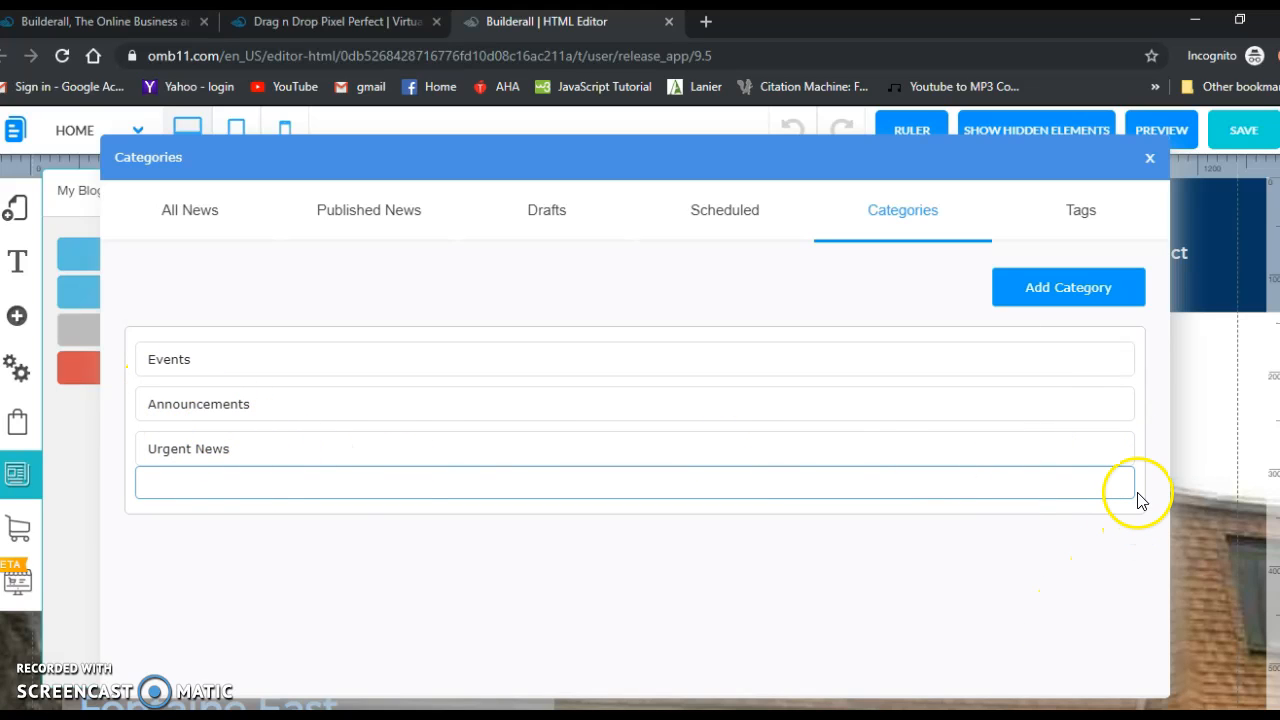
{"action": "left_click", "coordinate": [391, 218]}
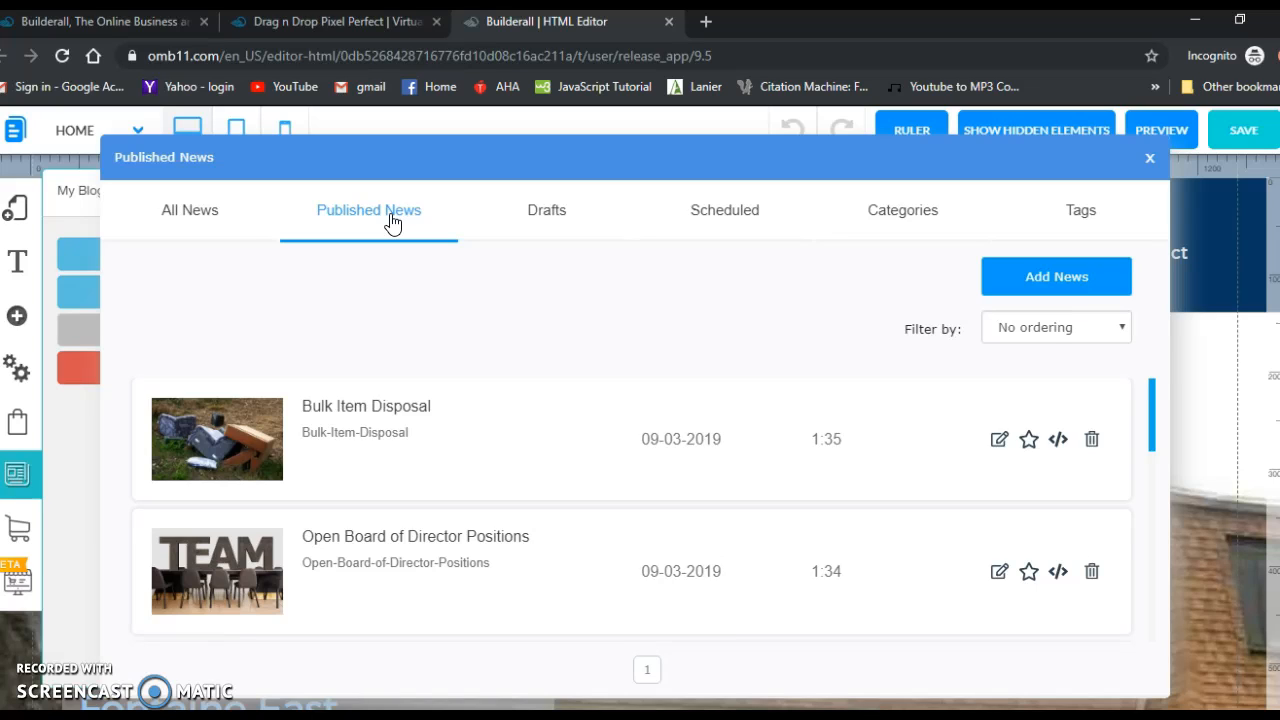
Step: Create a new news post and assign it to the Urgent News category
{"action": "left_click", "coordinate": [1050, 277]}
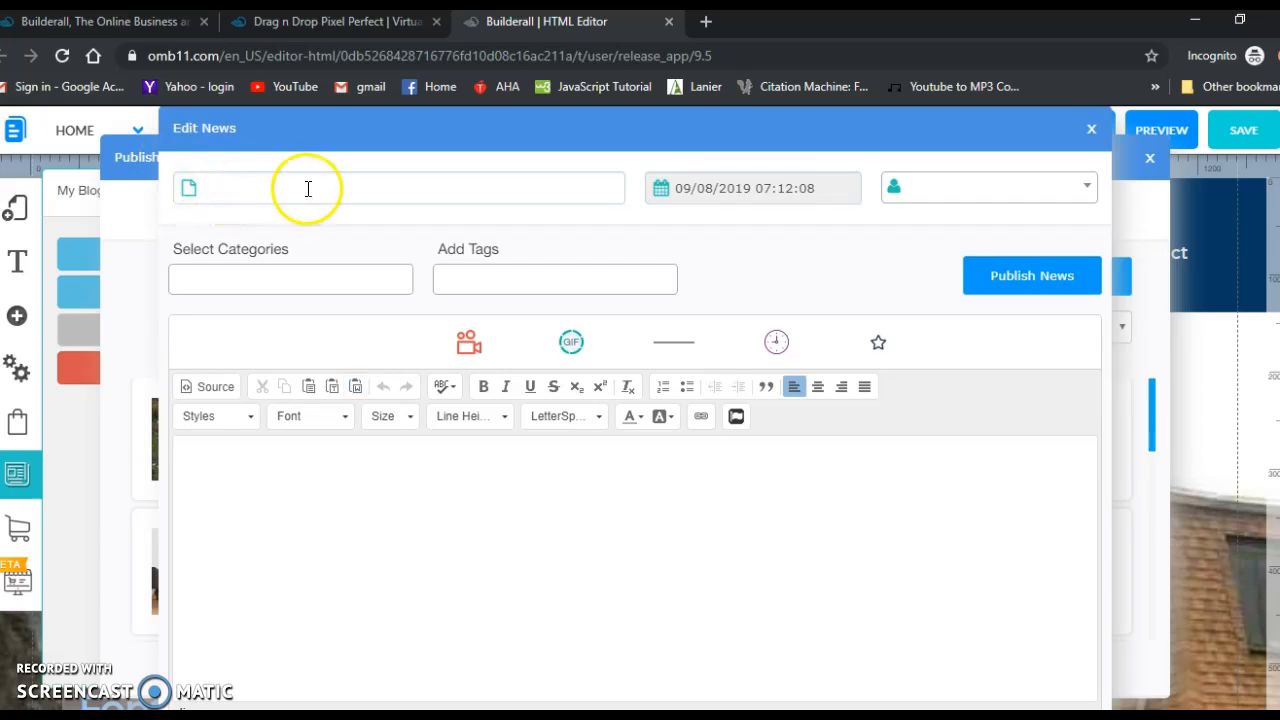
{"action": "mouse_move", "coordinate": [307, 195]}
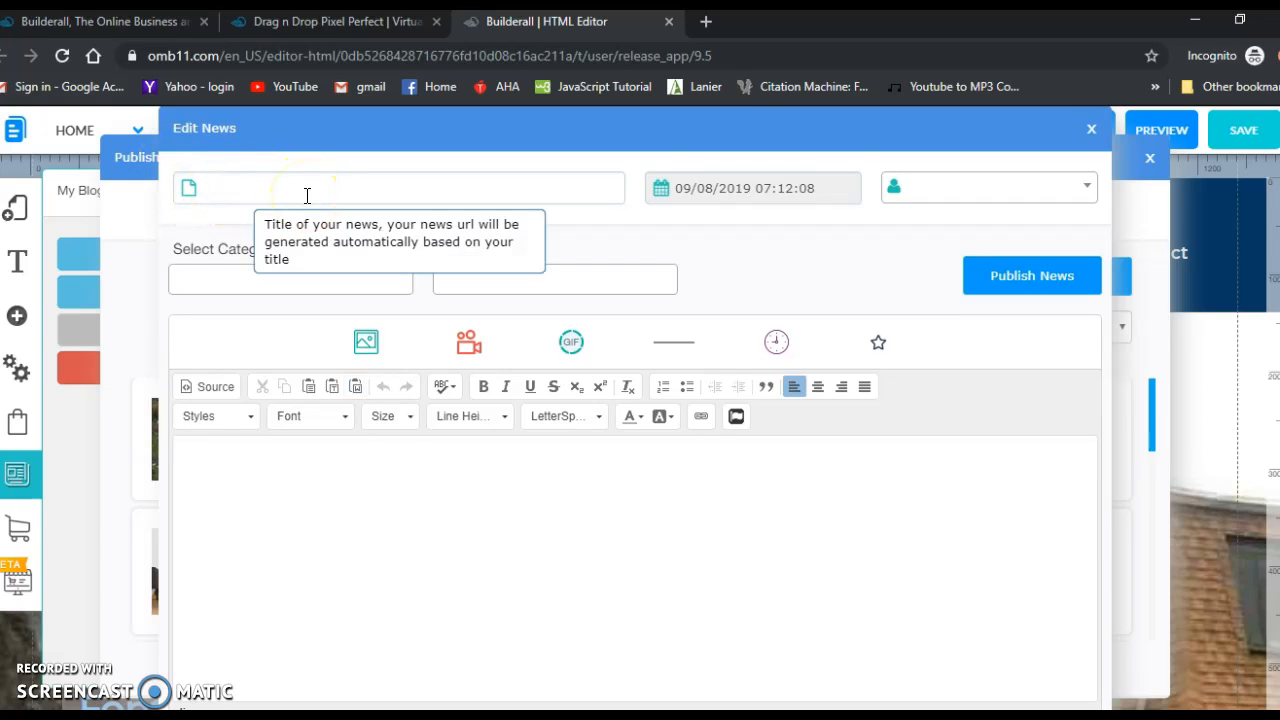
{"action": "left_click", "coordinate": [751, 188]}
{"action": "left_click", "coordinate": [1087, 192]}
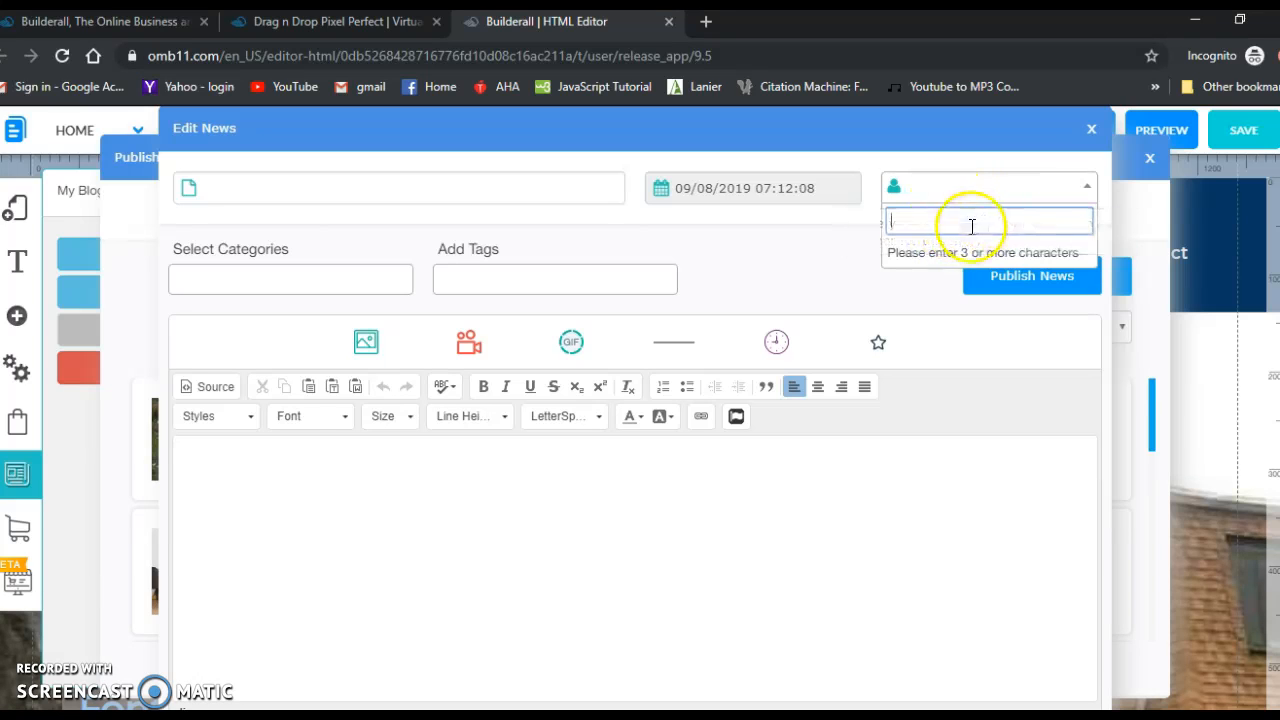
{"action": "left_click", "coordinate": [273, 275]}
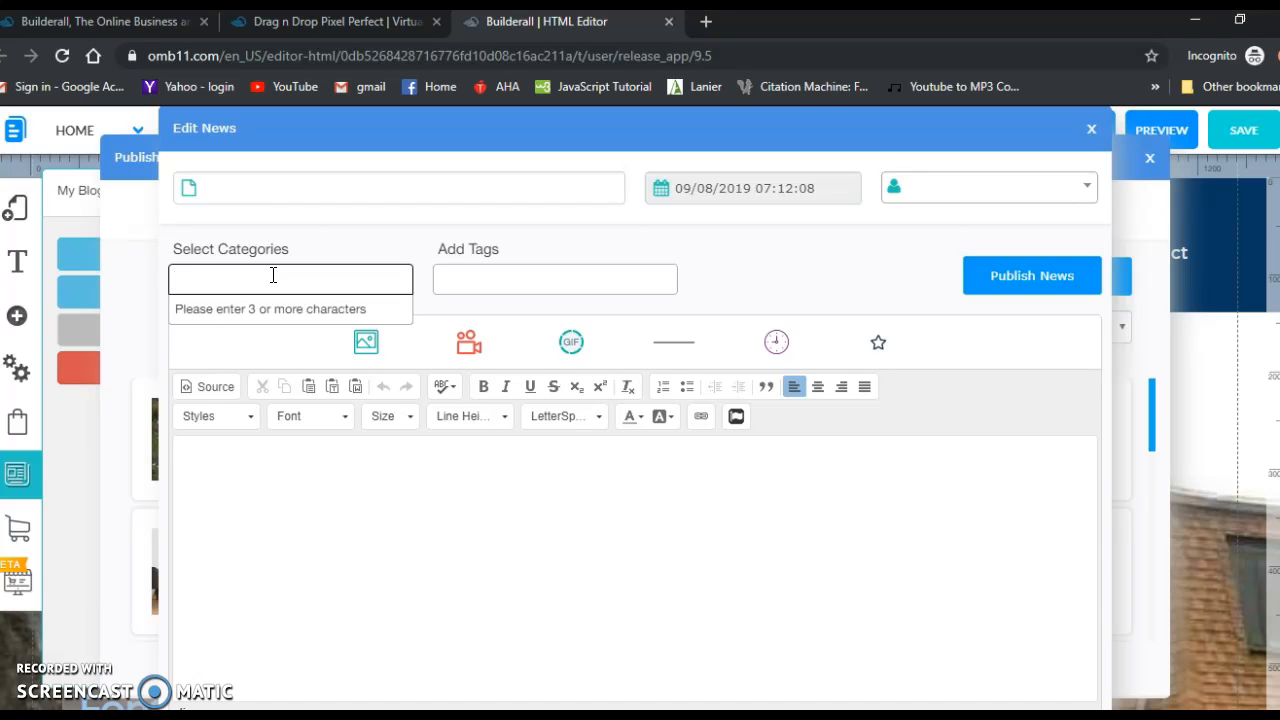
{"action": "type", "text": "urg"}
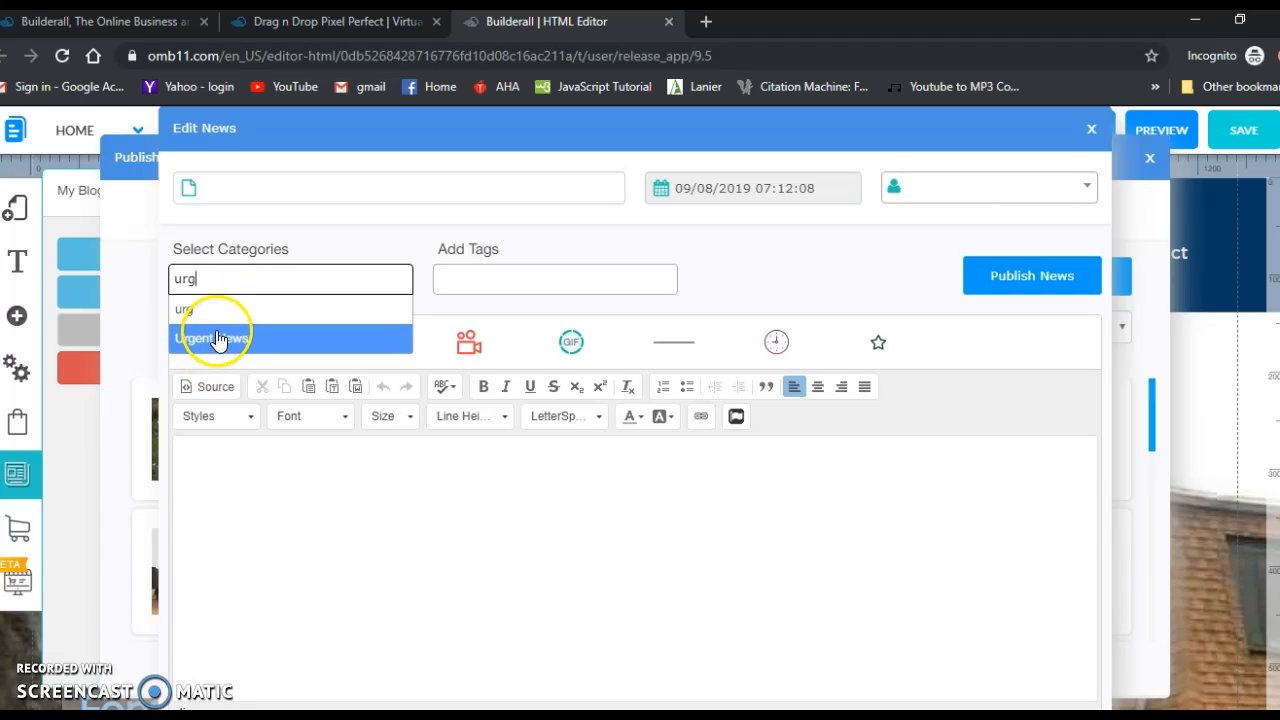
{"action": "left_click", "coordinate": [220, 338]}
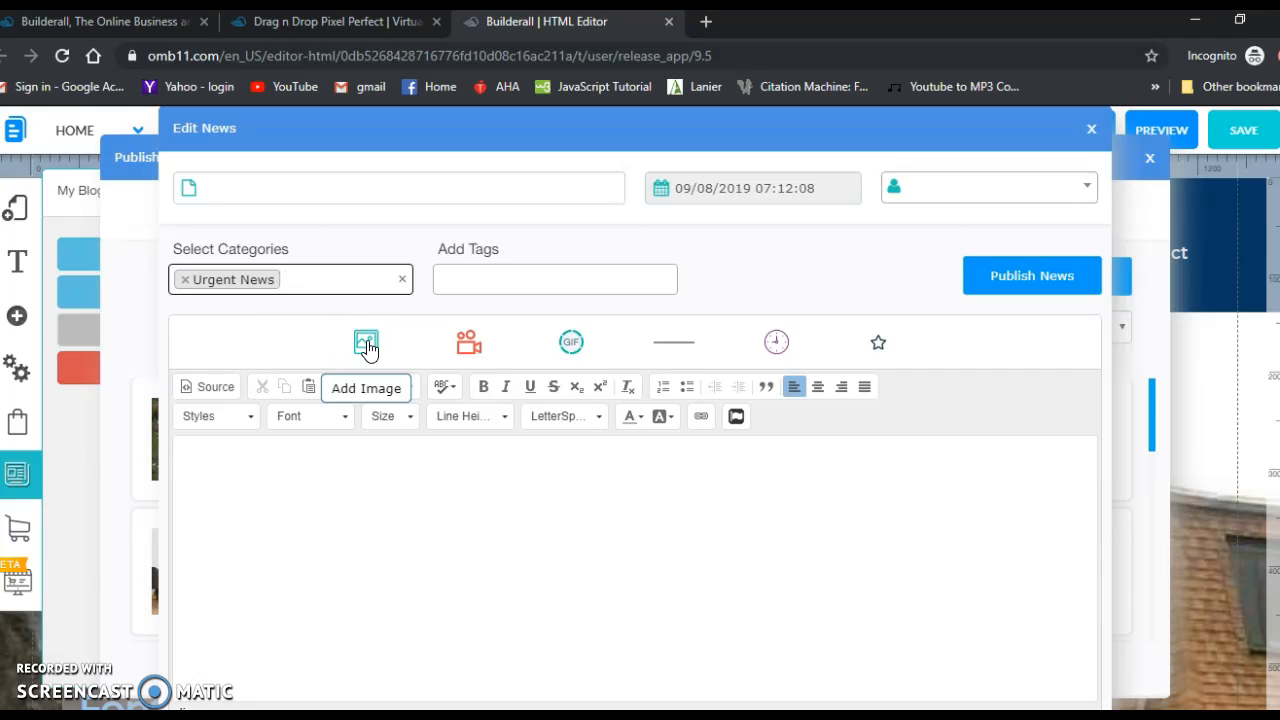
Step: Turn on scheduling for the news post and set its publication date to 09/11/2019
{"action": "left_click", "coordinate": [467, 351]}
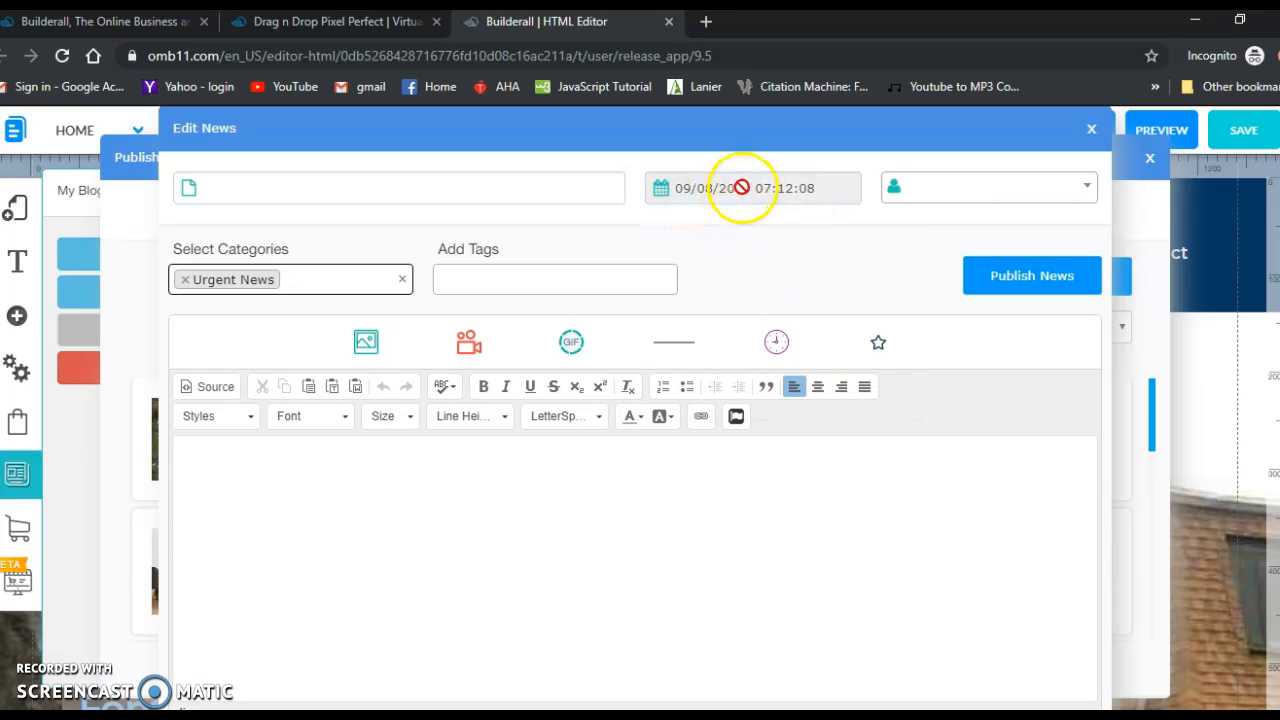
{"action": "left_click", "coordinate": [776, 352]}
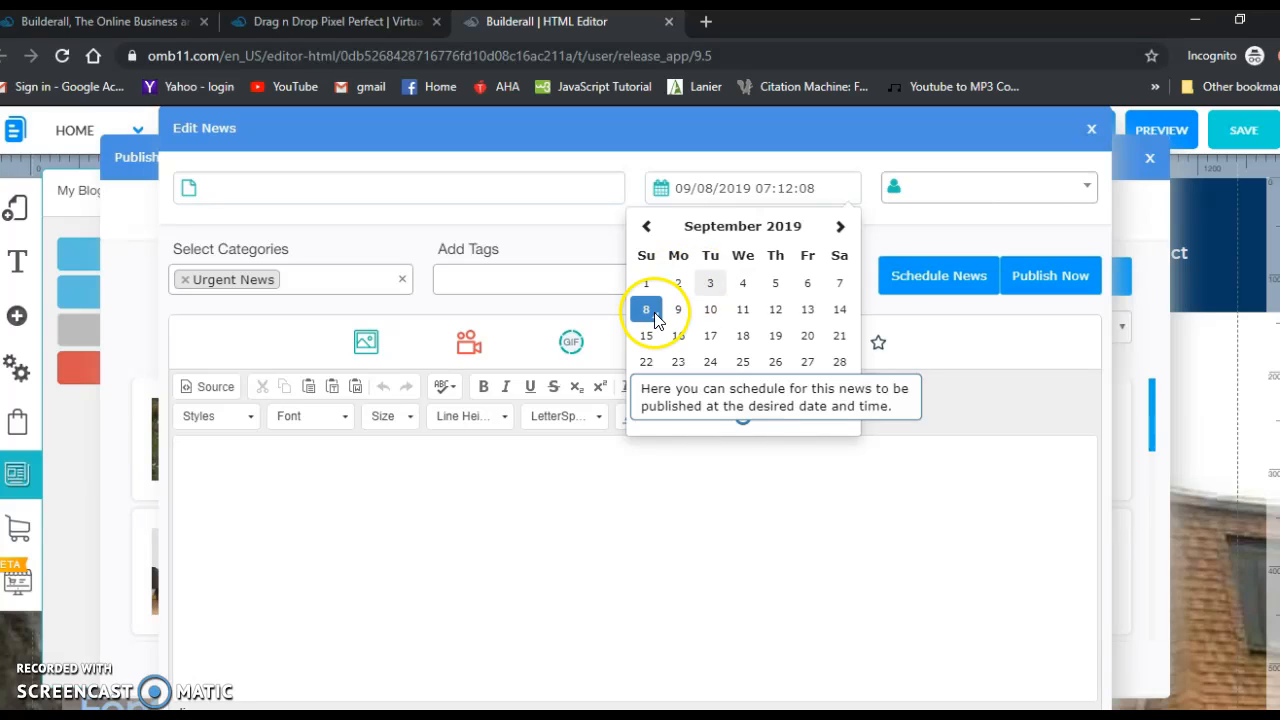
{"action": "left_click", "coordinate": [748, 312]}
{"action": "left_click", "coordinate": [743, 418]}
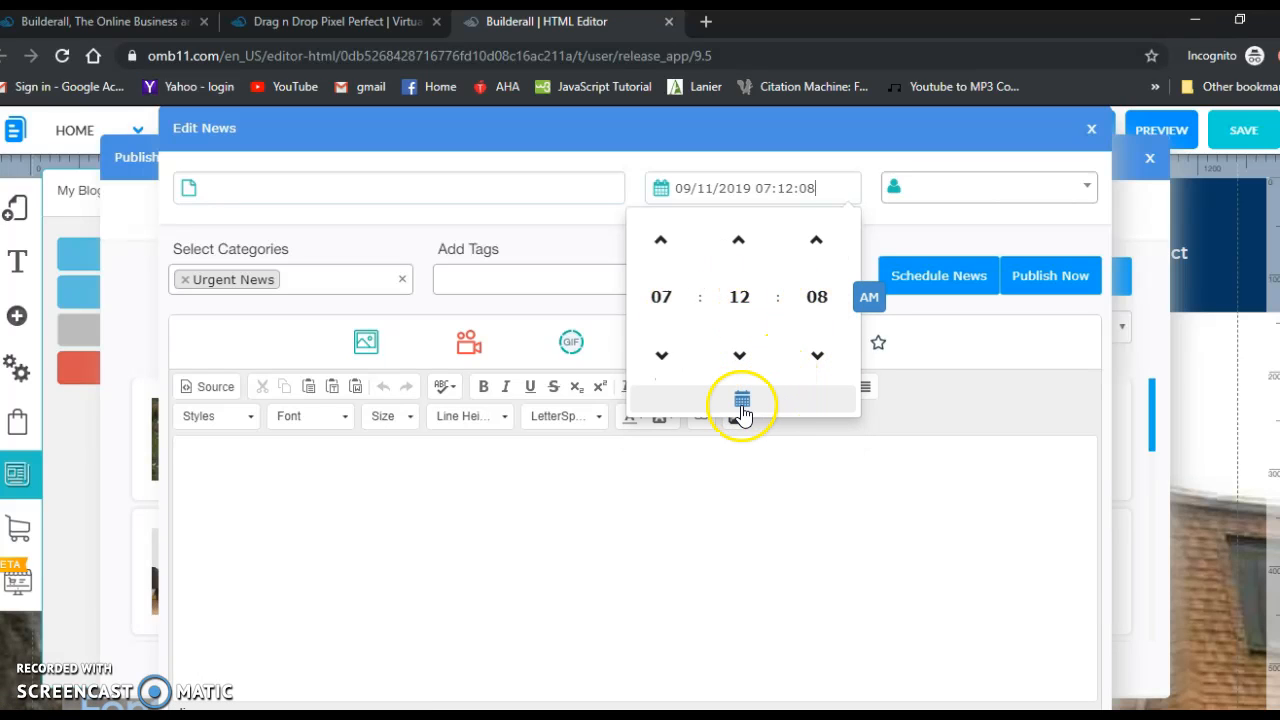
{"action": "left_click", "coordinate": [940, 402]}
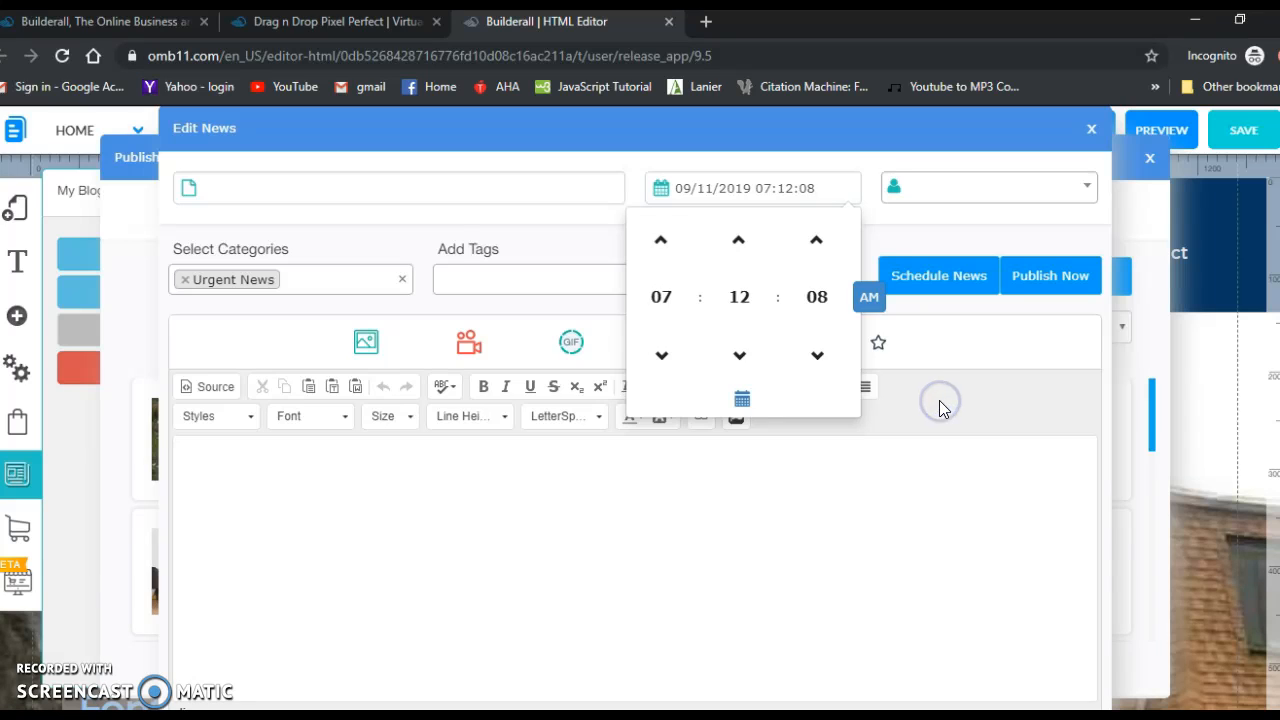
{"action": "left_click", "coordinate": [962, 401]}
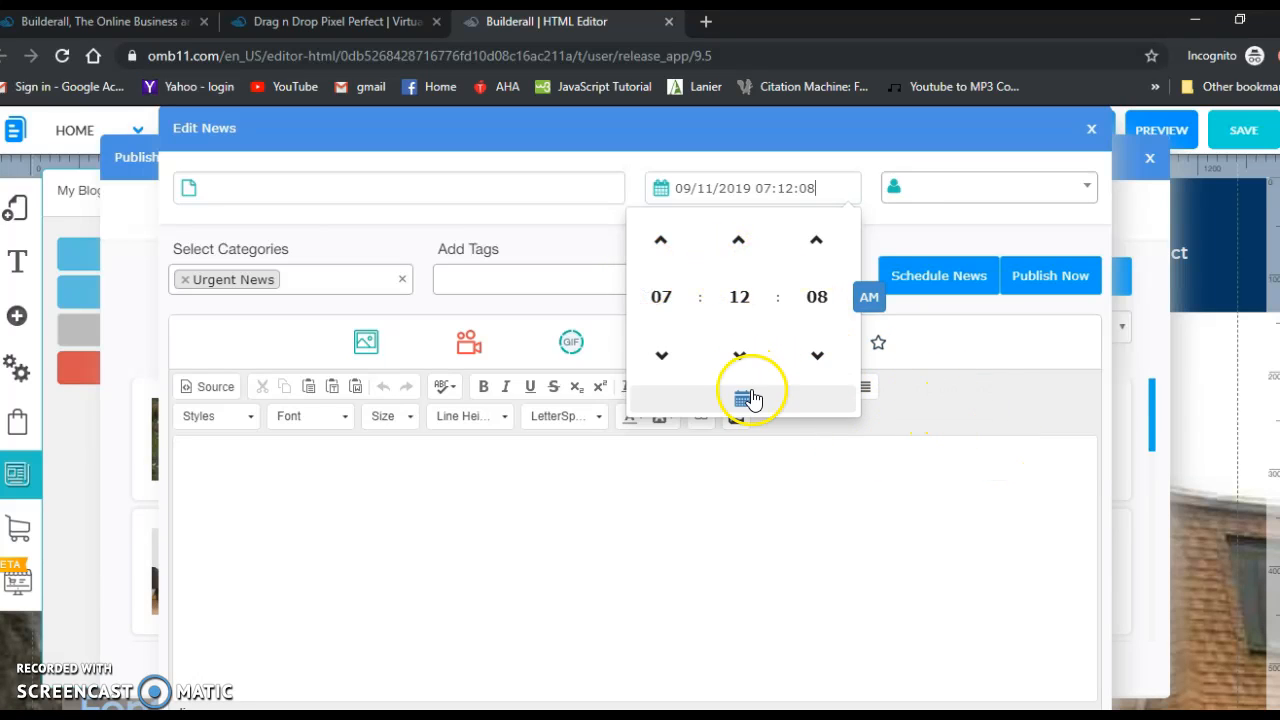
{"action": "left_click", "coordinate": [871, 299]}
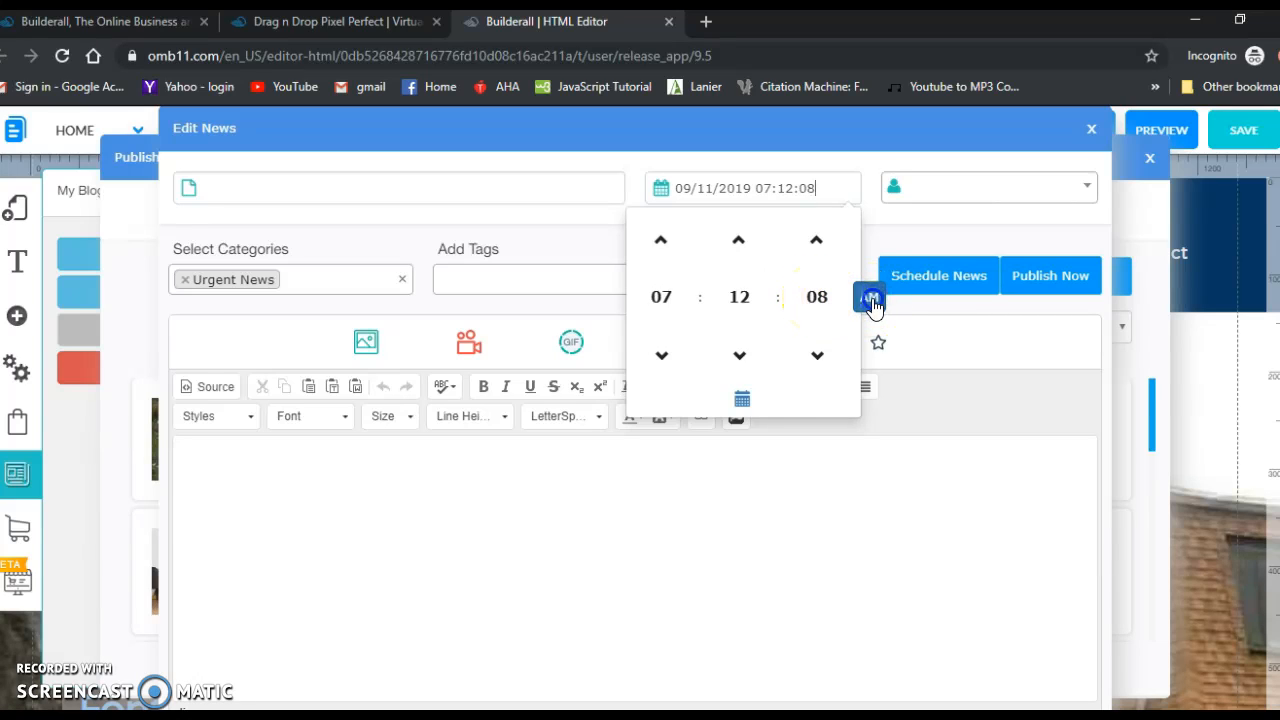
{"action": "left_click", "coordinate": [742, 399]}
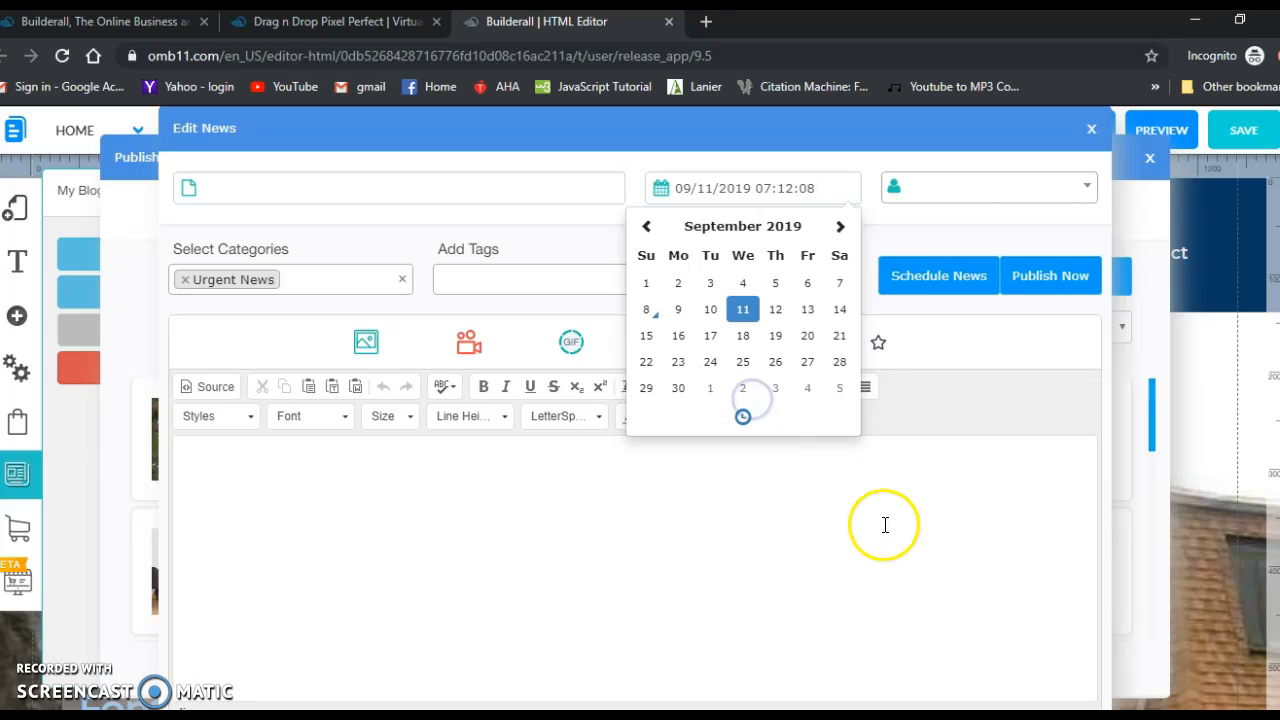
{"action": "left_click", "coordinate": [931, 444]}
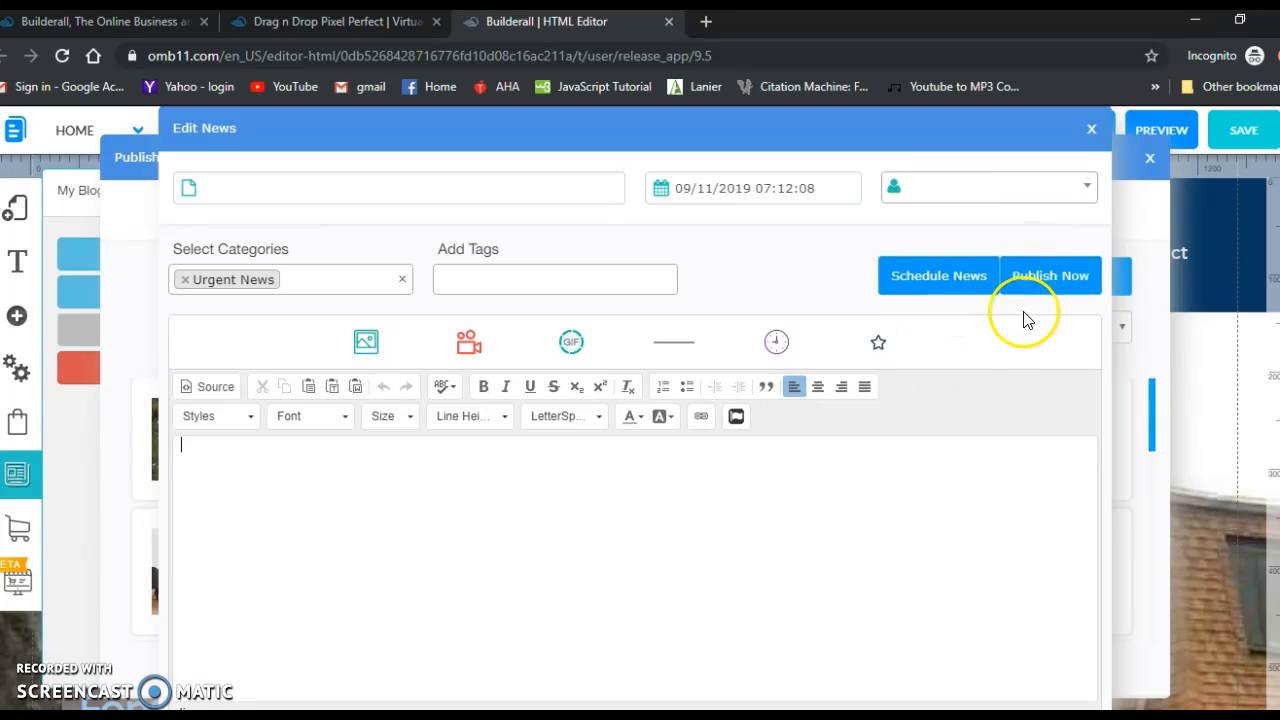
Step: Close the news post without scheduling or publishing it, and leave the Blog Manager after checking the Bulk Item Disposal entry's options
{"action": "left_click", "coordinate": [1091, 131]}
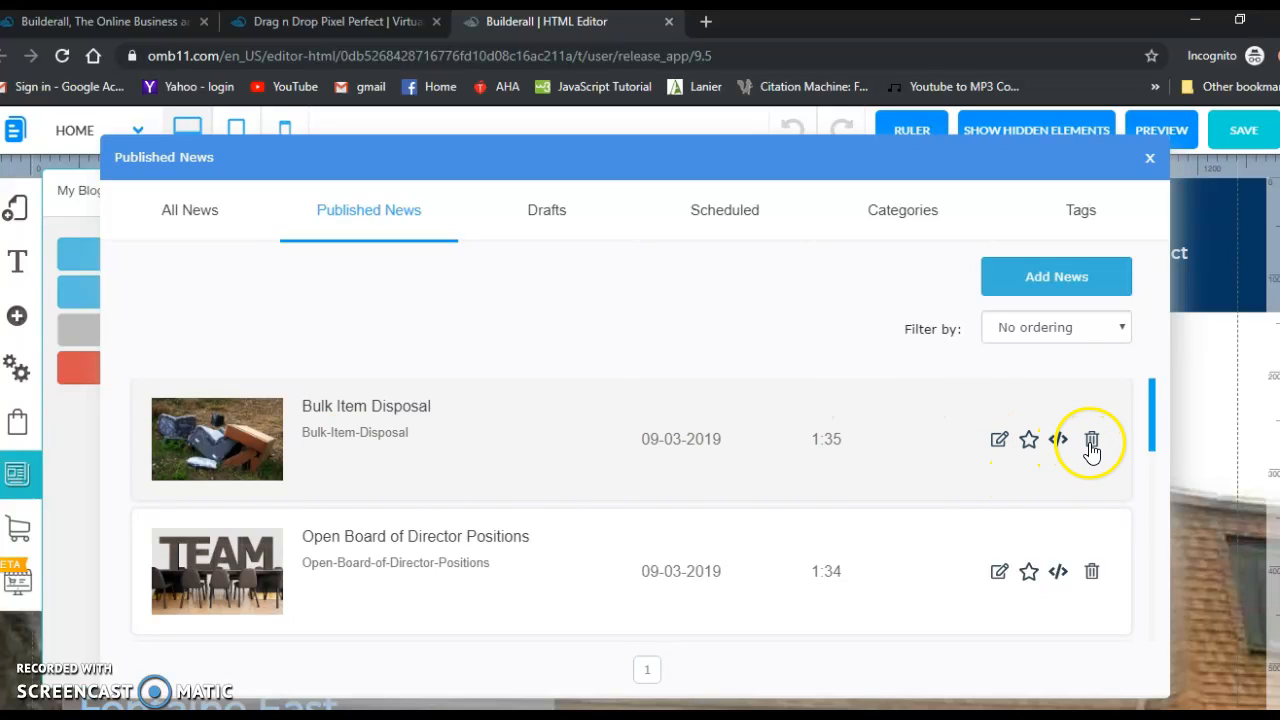
{"action": "left_click", "coordinate": [1029, 442]}
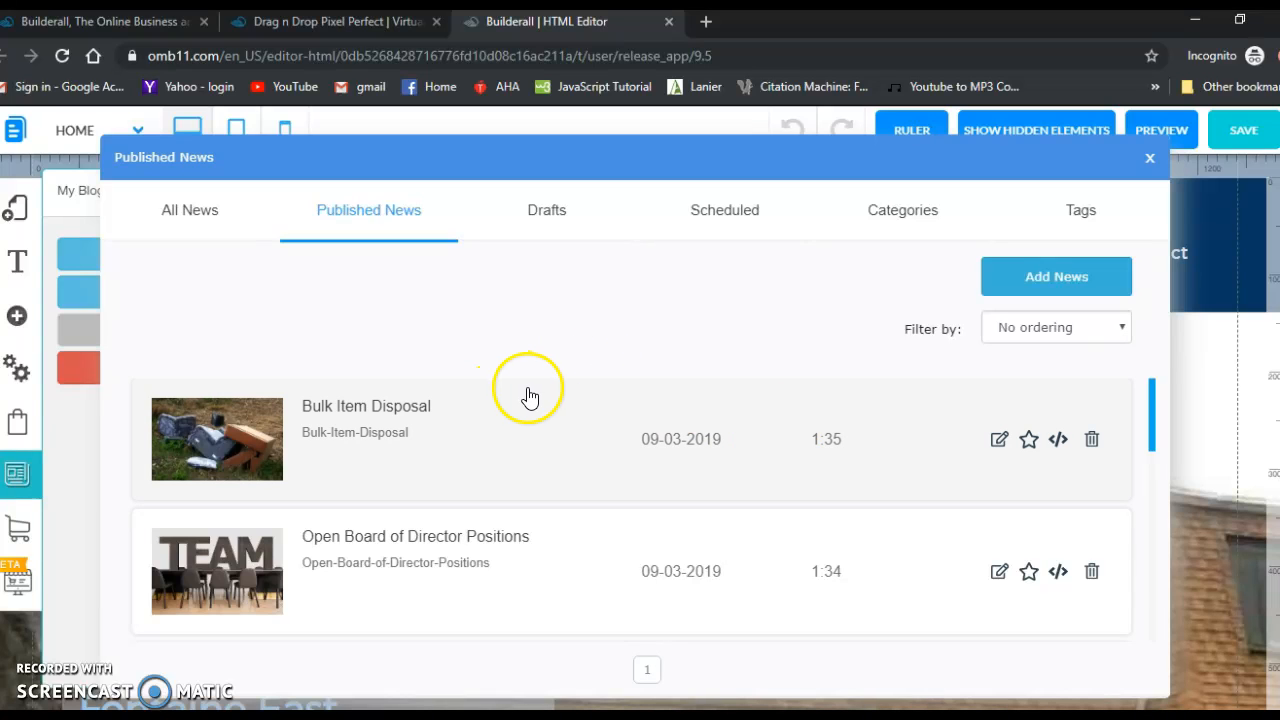
{"action": "mouse_move", "coordinate": [216, 444]}
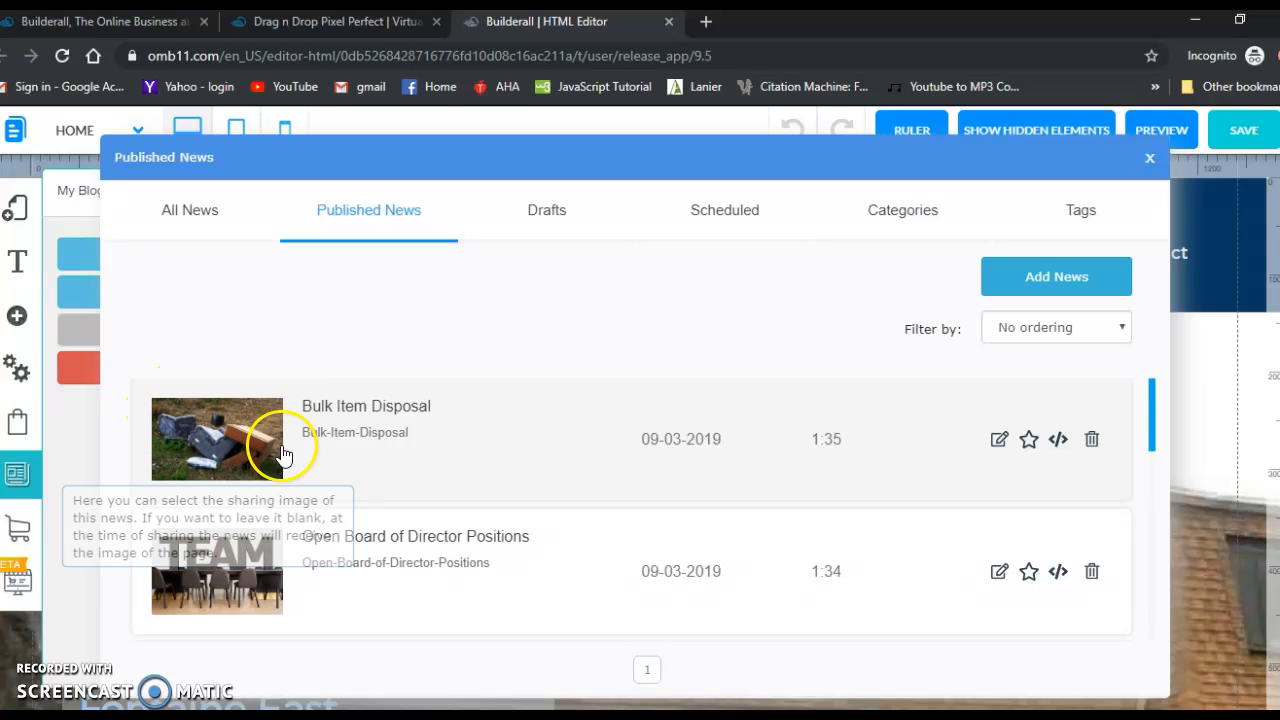
{"action": "left_click", "coordinate": [224, 430]}
{"action": "left_click", "coordinate": [1150, 160]}
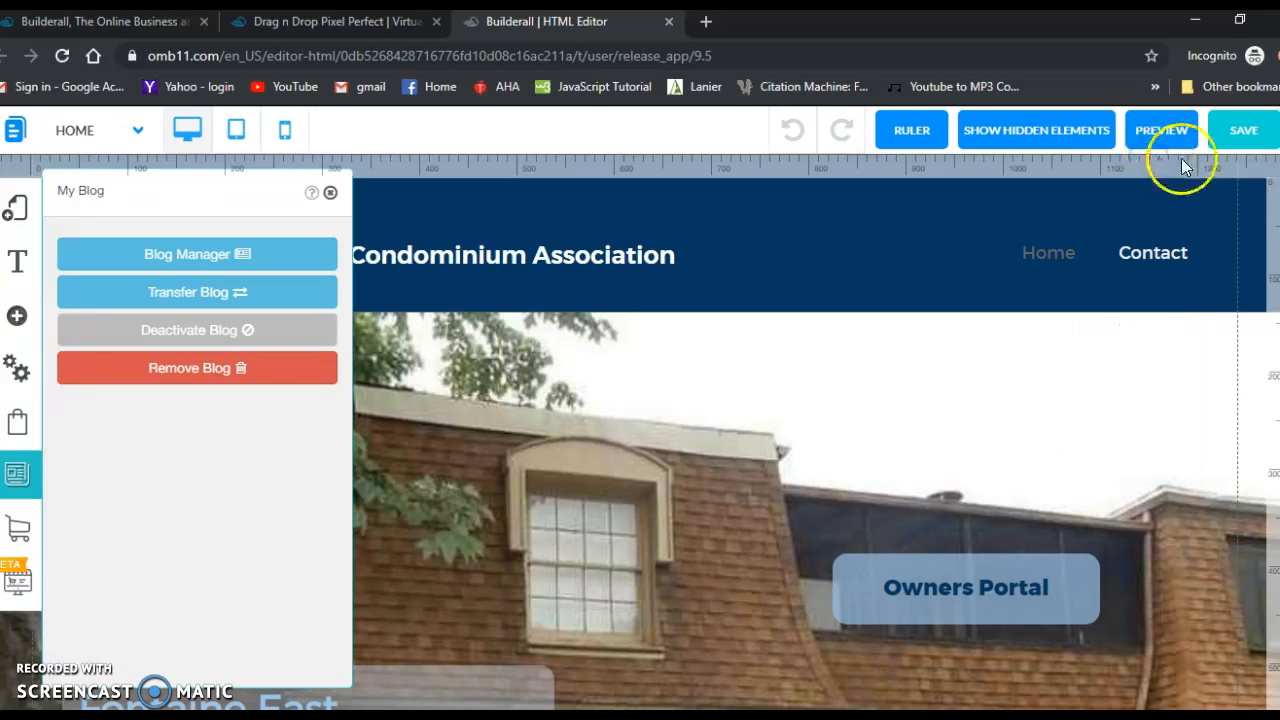
Step: Save the fontaineeast website's changes and publish them, confirming the publication and dismissing the closing notice
{"action": "left_click", "coordinate": [1246, 132]}
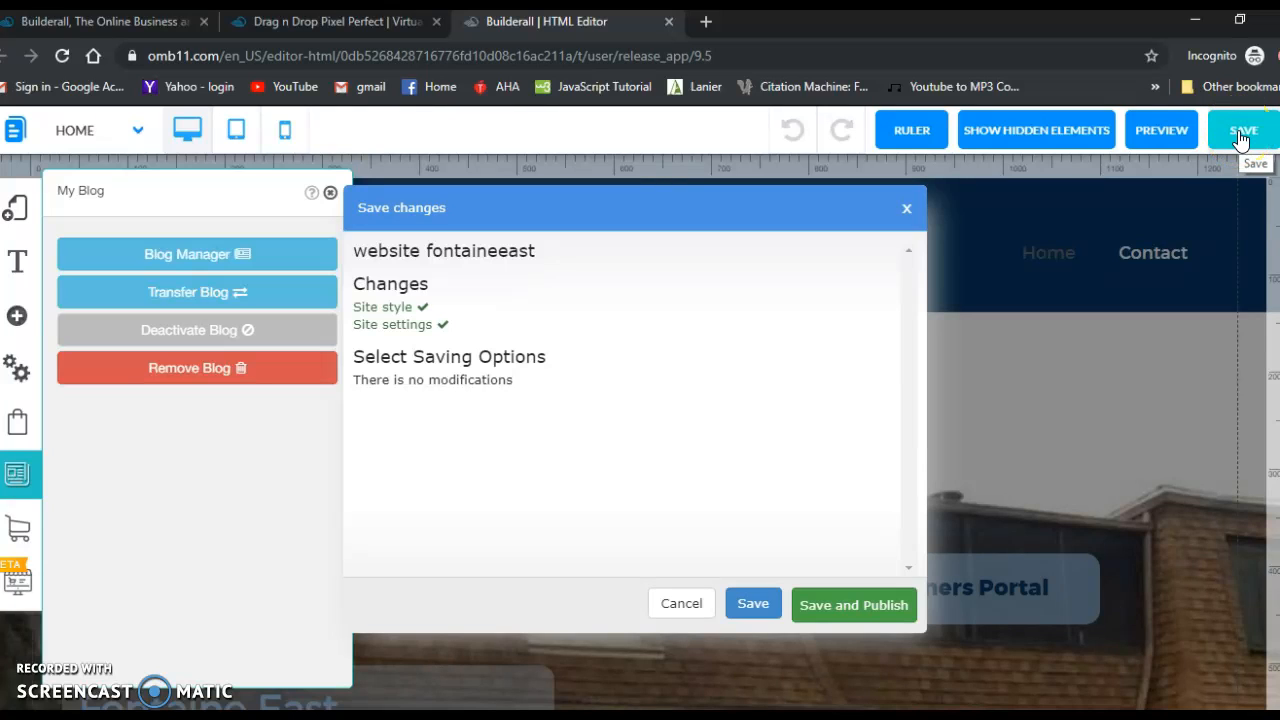
{"action": "left_click", "coordinate": [835, 615]}
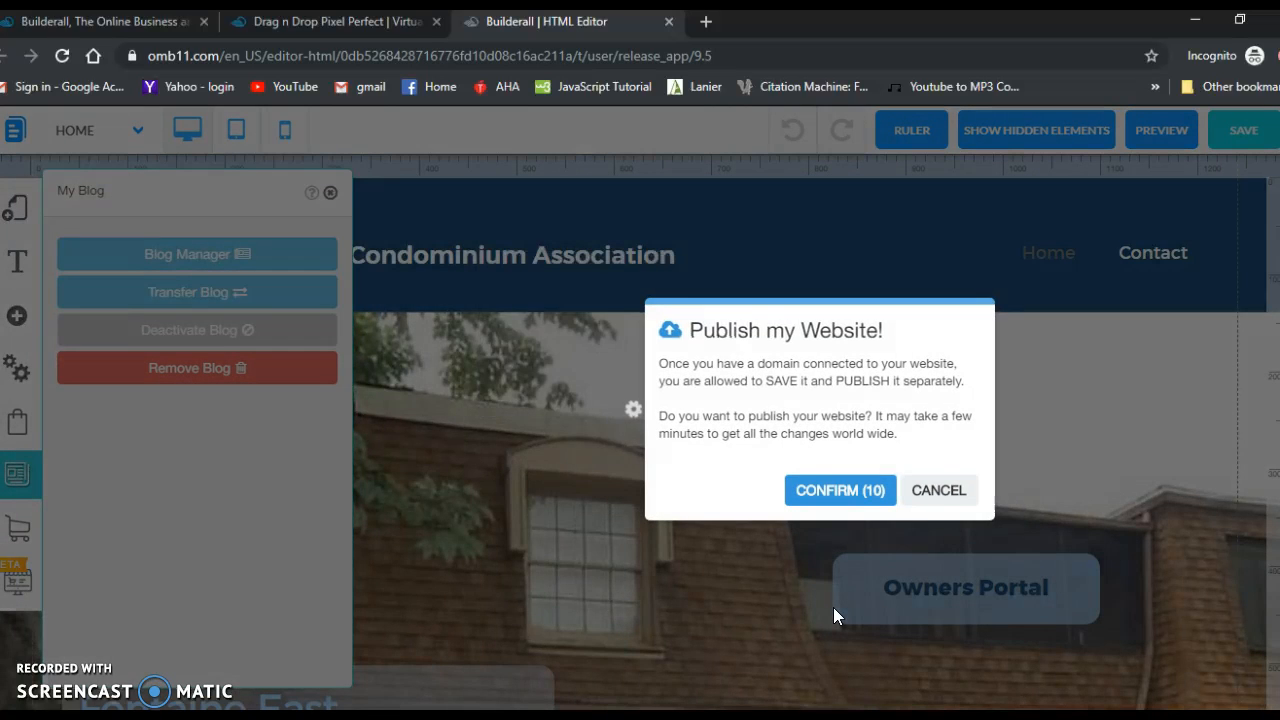
{"action": "left_click", "coordinate": [849, 496]}
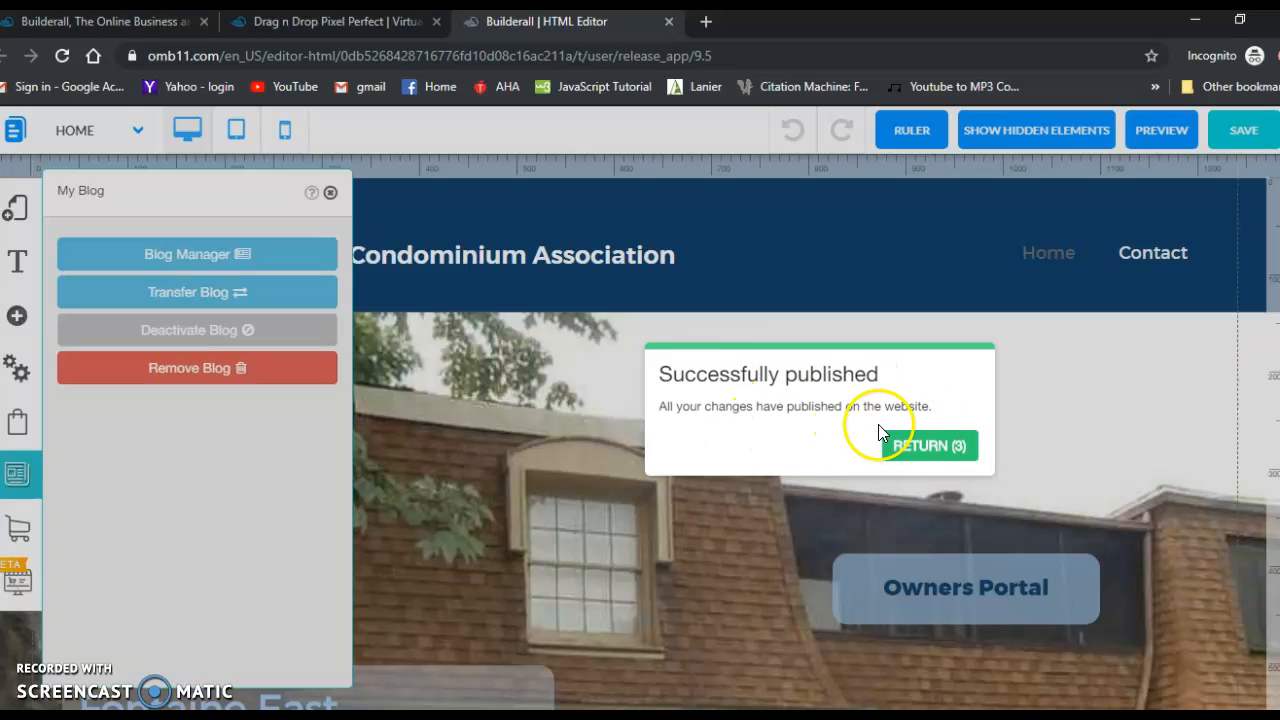
{"action": "left_click", "coordinate": [926, 448]}
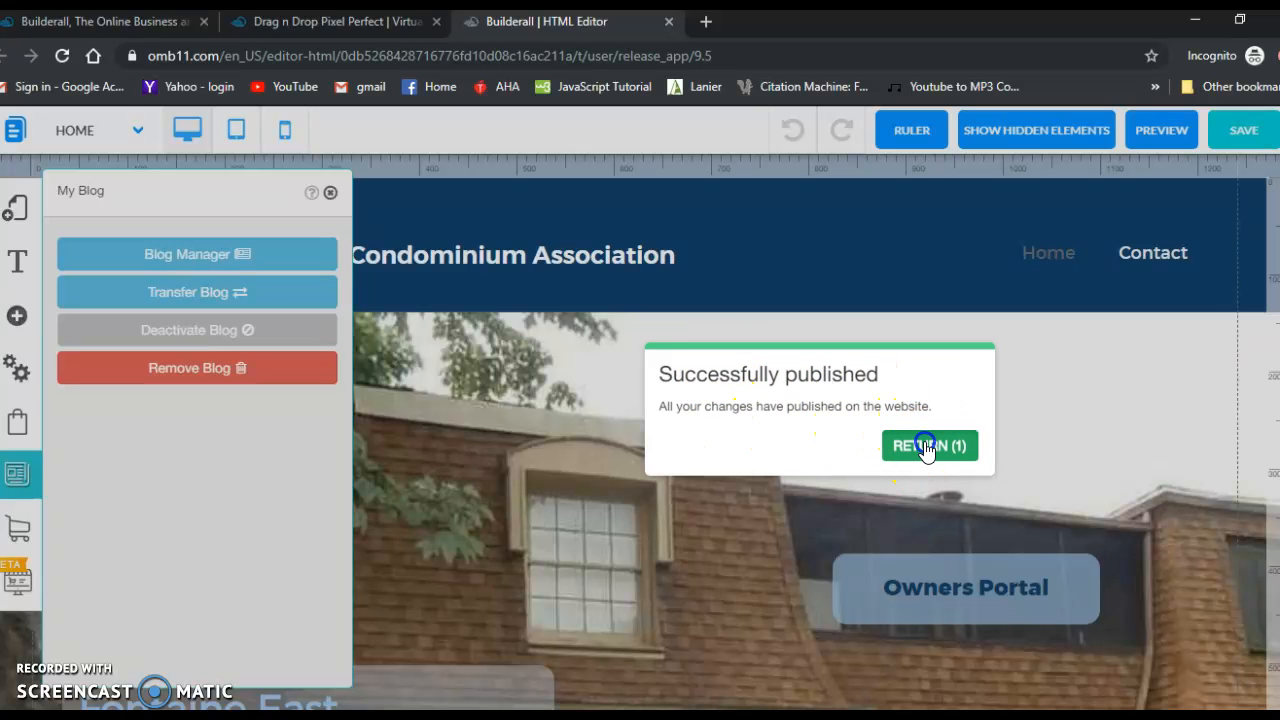